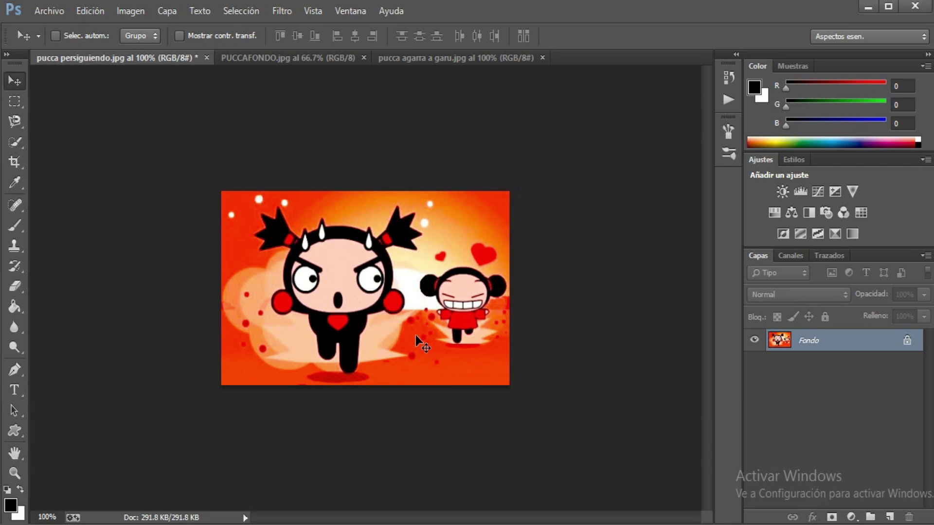
Step: Review the three source images and convert the chase image's background into Capa 0
click(257, 61)
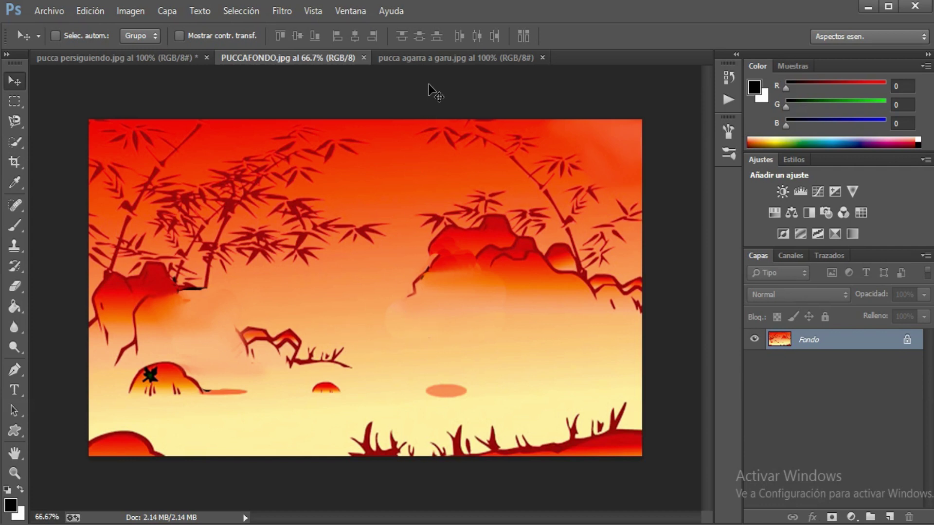
click(421, 60)
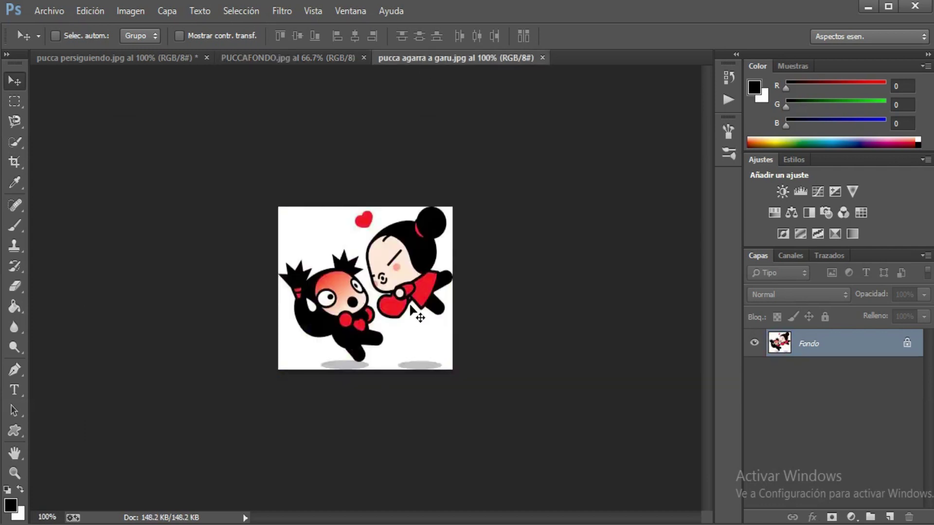
click(134, 60)
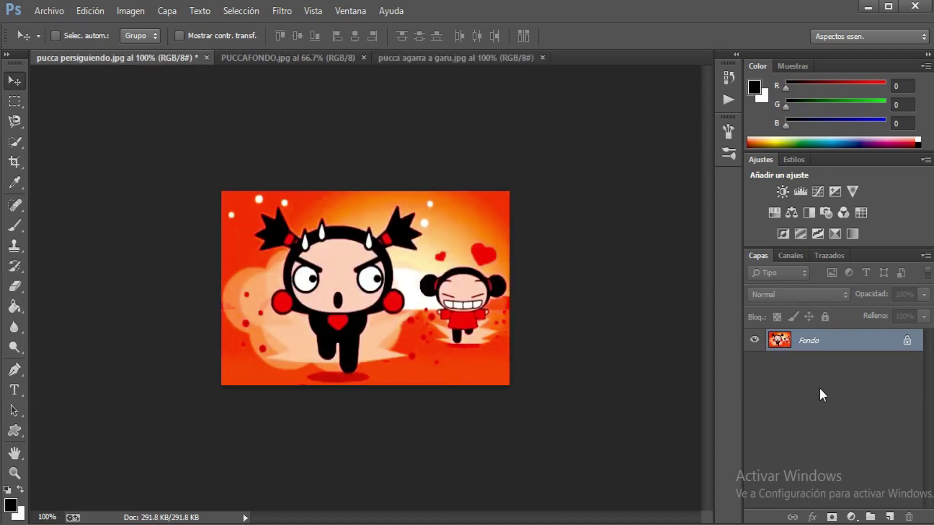
double_click(906, 345)
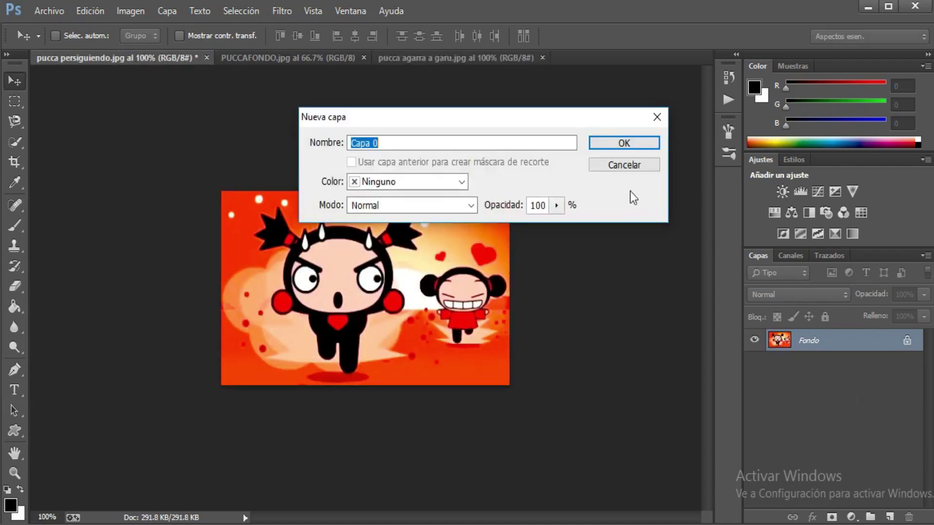
click(595, 144)
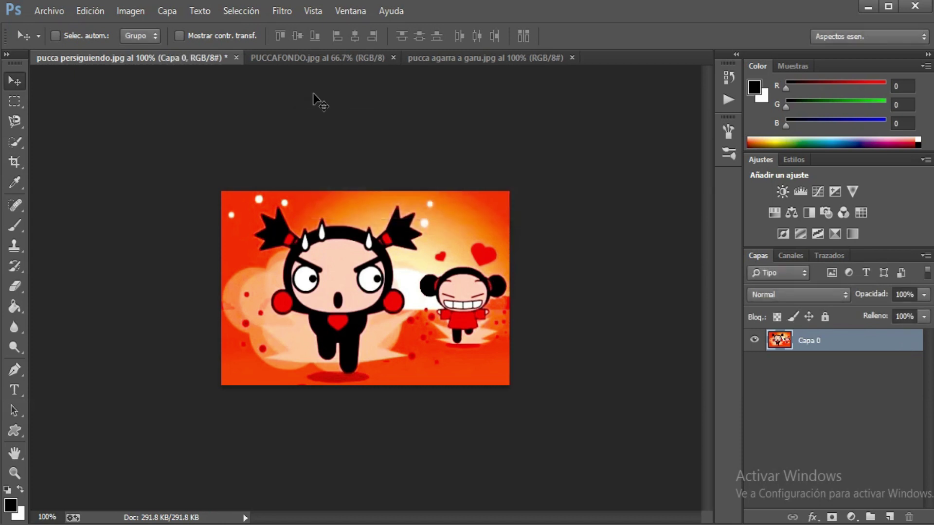
Step: Quick-select Garu at 200% and drag him into PUCCAFONDO.jpg's centre as Capa 1
click(20, 142)
click(50, 139)
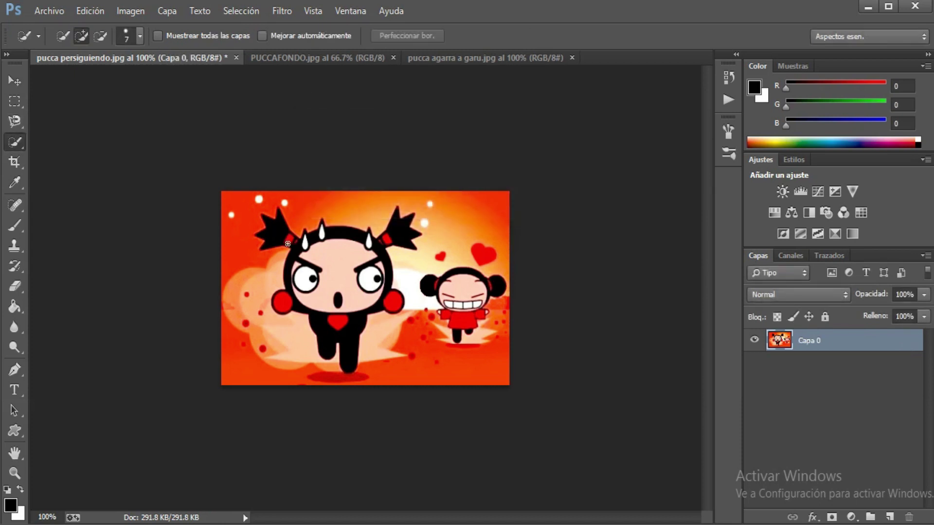
key(ctrl+plus)
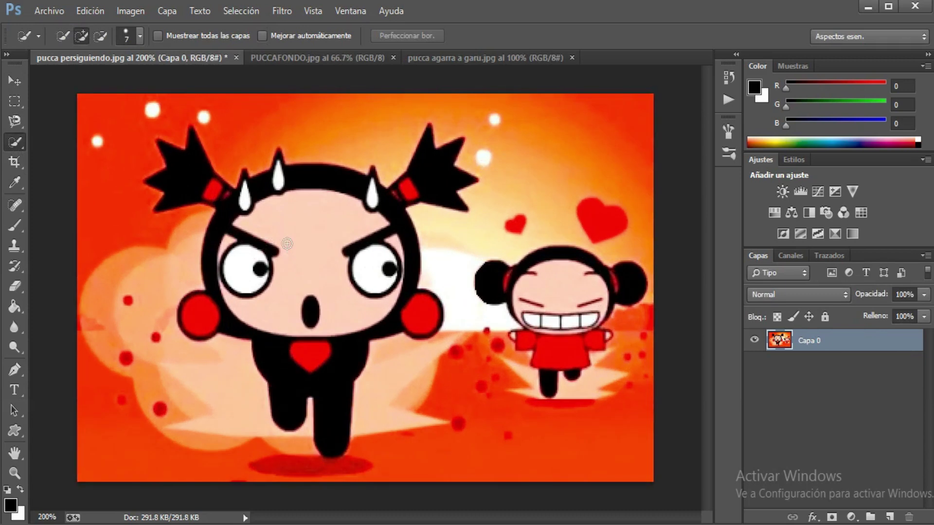
mouse_move(240, 211)
mouse_down()
mouse_move(290, 179)
mouse_move(282, 290)
mouse_move(311, 368)
mouse_move(253, 276)
mouse_move(402, 249)
mouse_up()
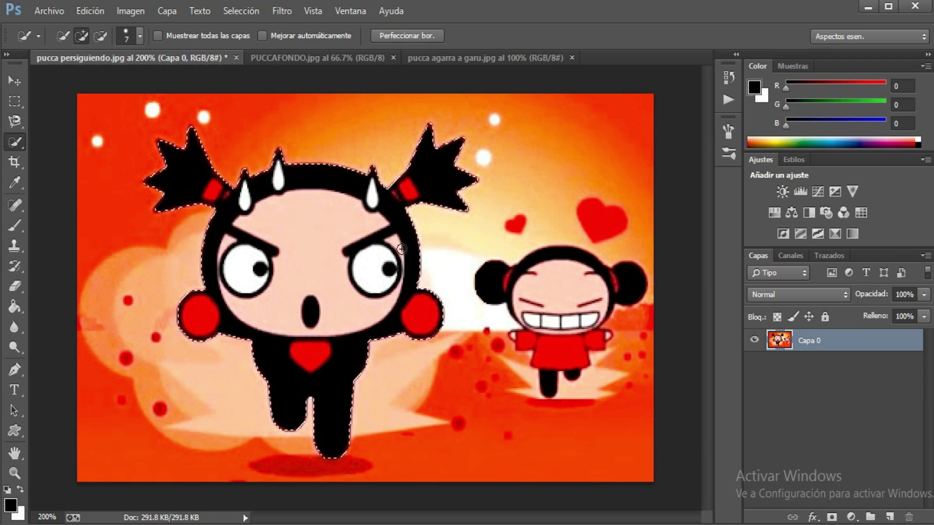
click(14, 80)
mouse_move(284, 224)
mouse_down()
mouse_move(272, 124)
mouse_move(378, 281)
mouse_up()
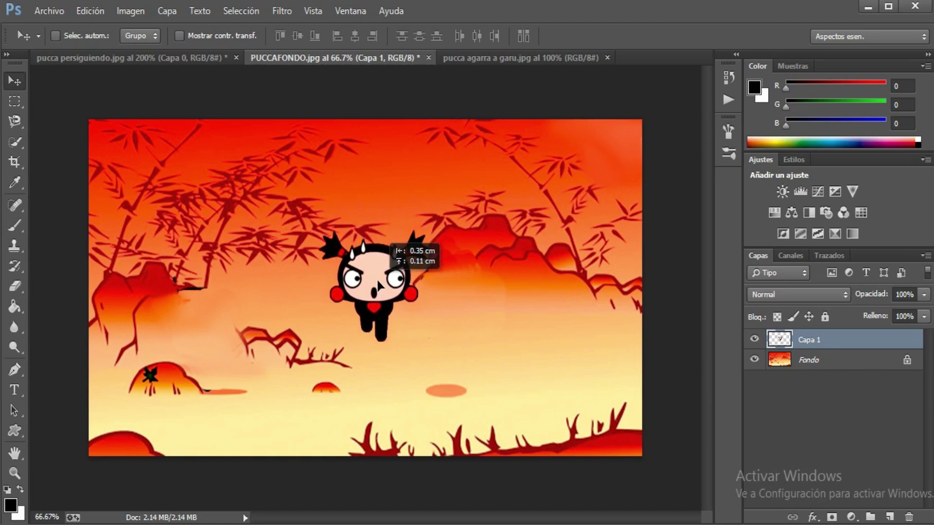
Step: Clear the Garu selection in the chase image and quick-select Pucca's whole figure
click(193, 57)
key(m)
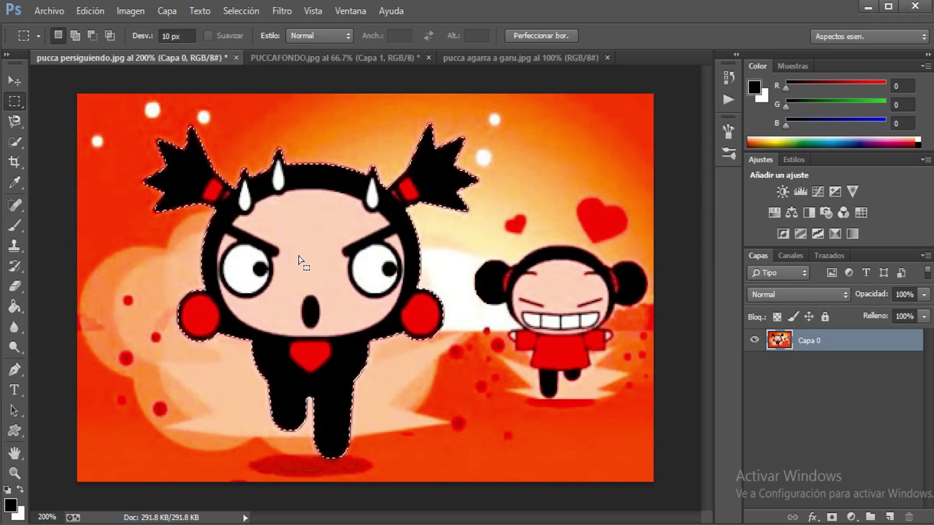
right_click(299, 261)
click(328, 9)
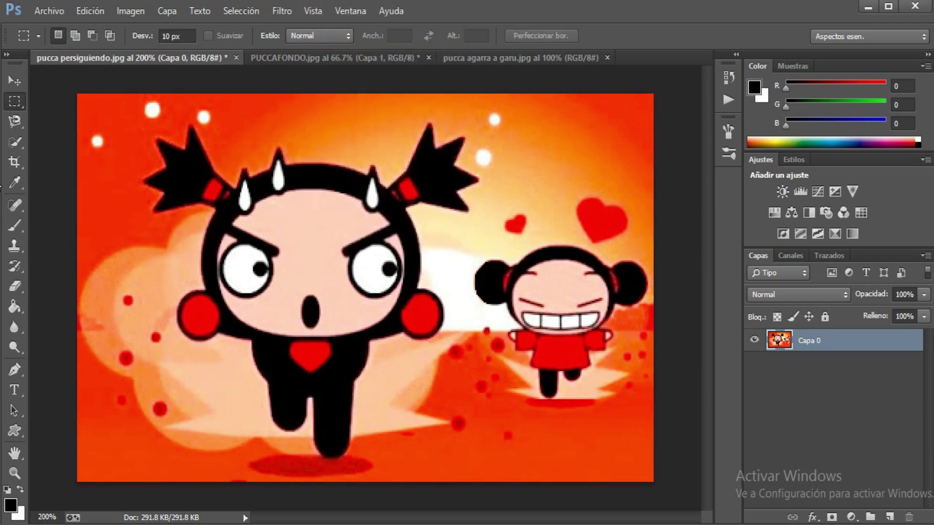
click(14, 142)
mouse_move(491, 280)
mouse_down()
mouse_move(595, 272)
mouse_move(532, 340)
mouse_up()
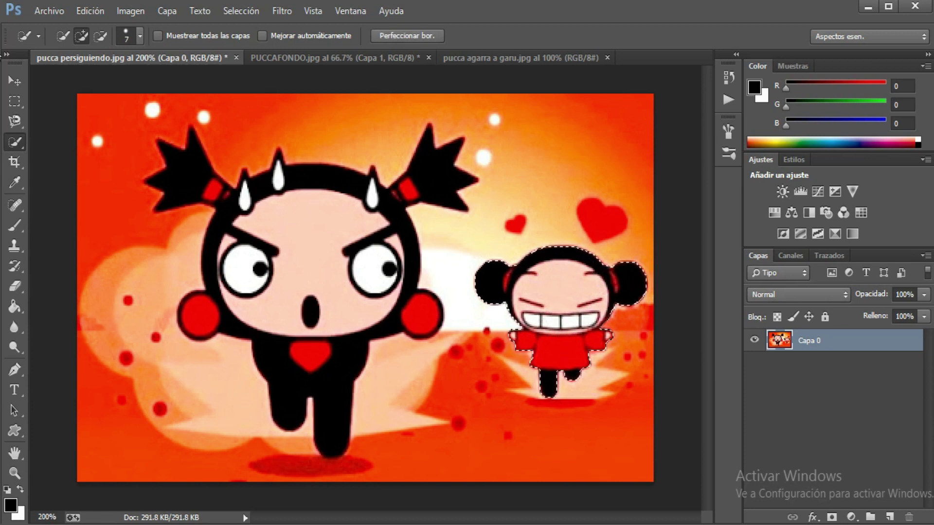
Step: Place Pucca at the background's upper right as Capa 2 and nudge Garu slightly right
click(15, 80)
mouse_move(543, 289)
mouse_down()
mouse_move(361, 61)
mouse_move(491, 232)
mouse_move(496, 216)
mouse_up()
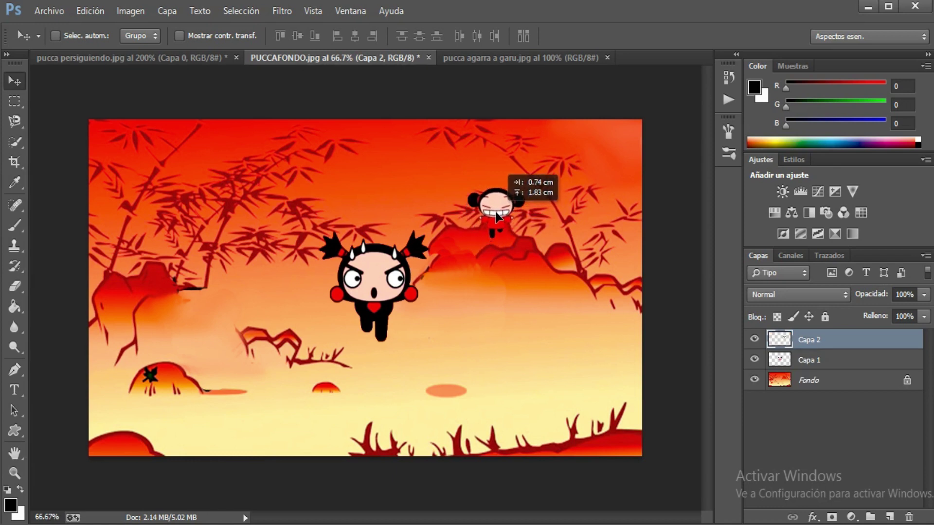
click(826, 360)
mouse_move(382, 289)
mouse_down()
mouse_move(415, 274)
mouse_move(417, 289)
mouse_up()
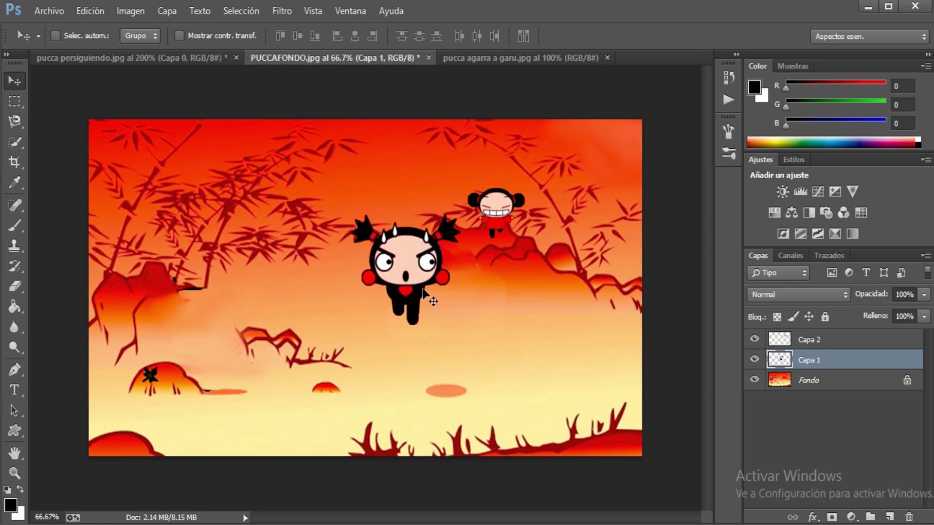
Step: Rename Capa 1 to 'garu' and Capa 2 to 'pucca'
double_click(810, 360)
text(ga)
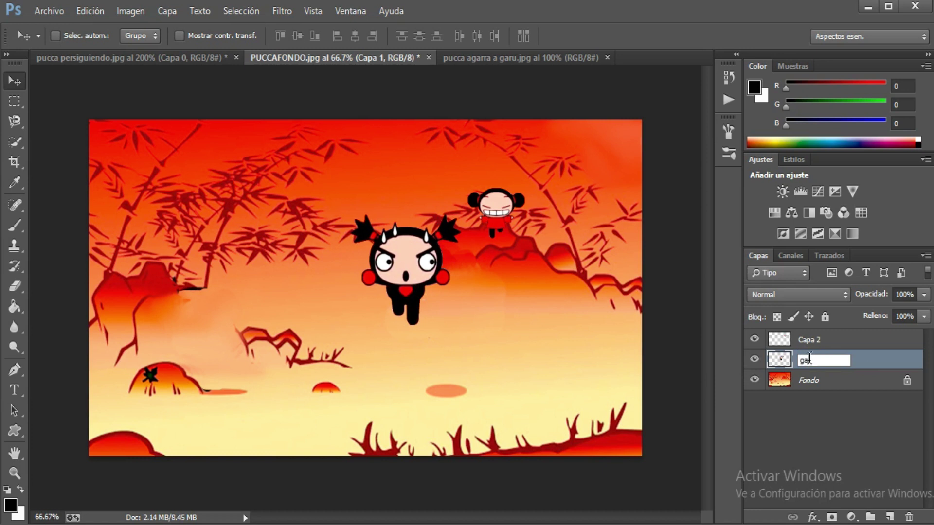
key(Tab)
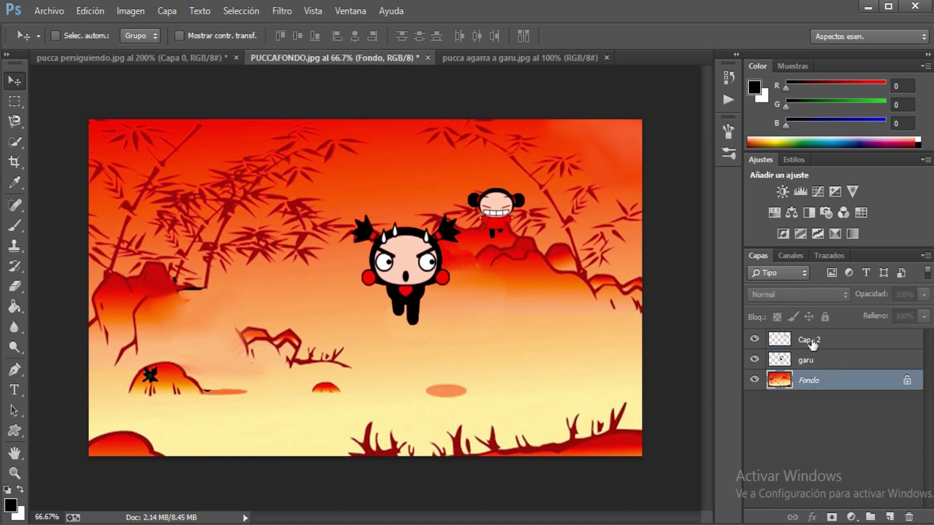
double_click(809, 339)
text(pucc)
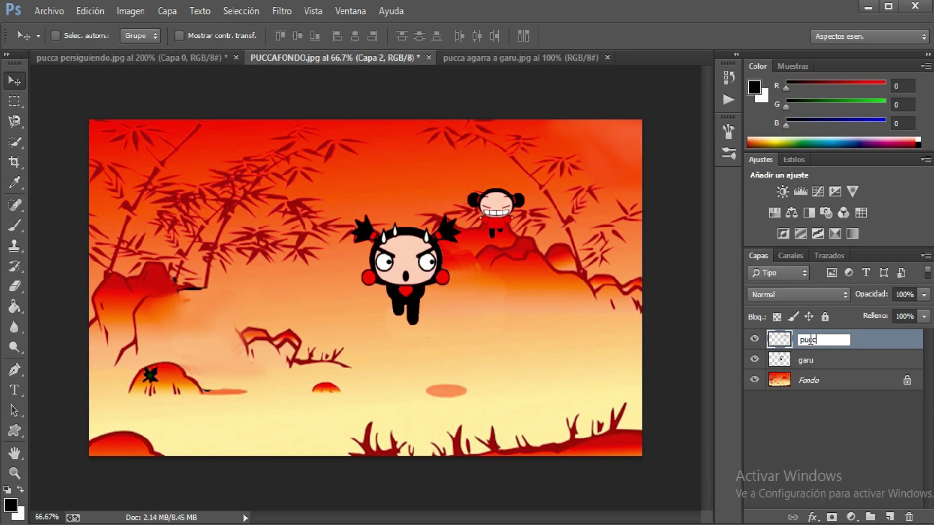
key(Tab)
key(Tab)
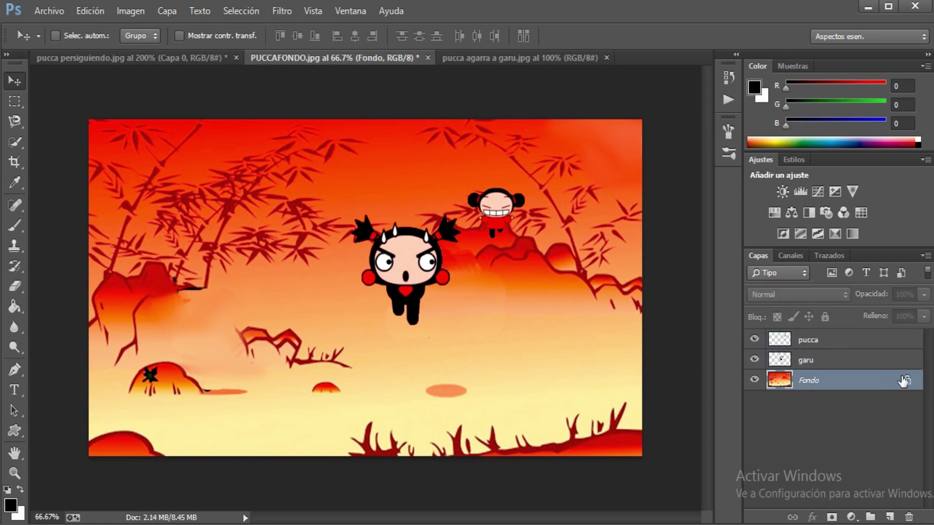
Step: Convert the bamboo Fondo layer into unlocked Capa 0 and select the garu layer
double_click(906, 381)
click(613, 143)
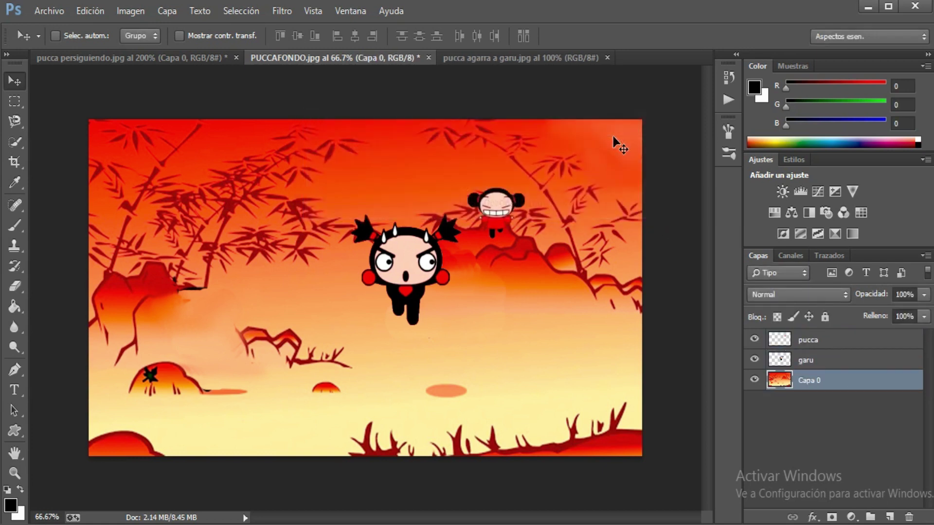
click(825, 364)
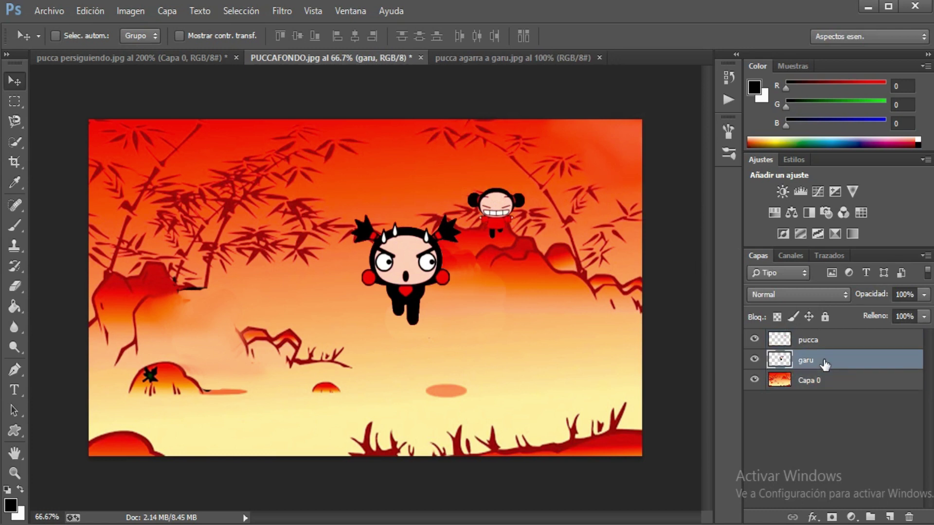
Step: Duplicate garu as 'garu copia', flip it horizontally, and commit it over the original Garu
key(ctrl+j)
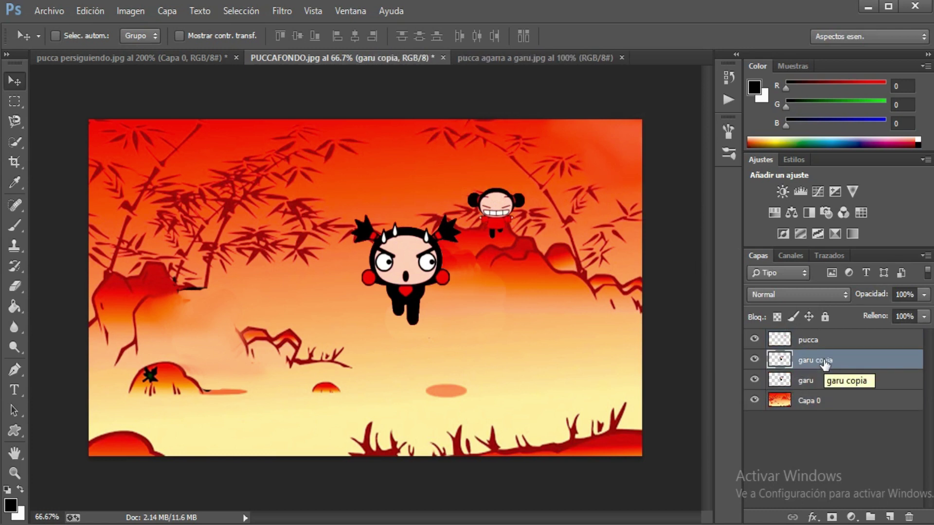
drag(408, 259, 325, 277)
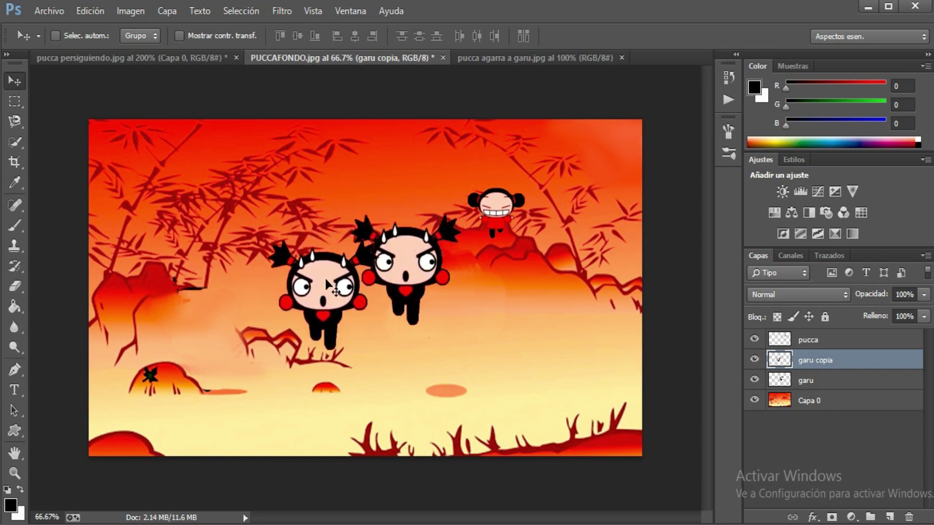
key(ctrl+t)
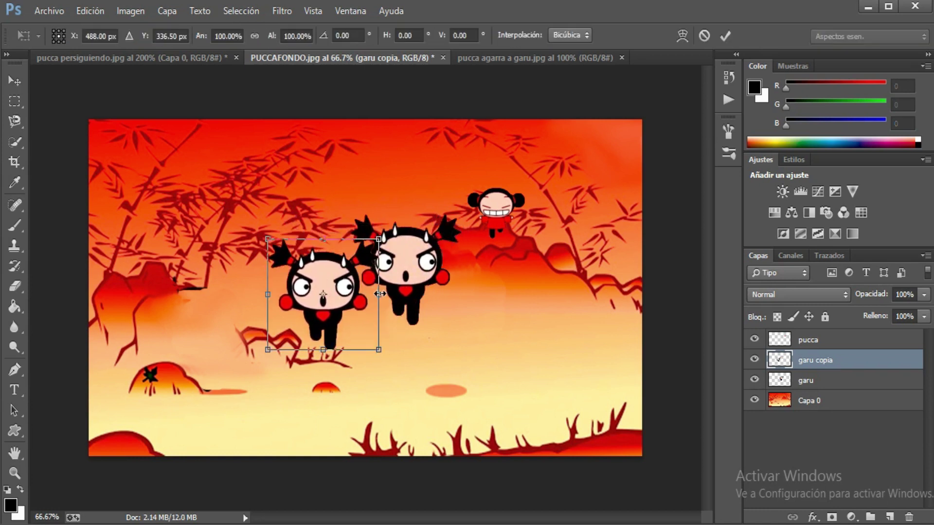
drag(380, 295, 175, 294)
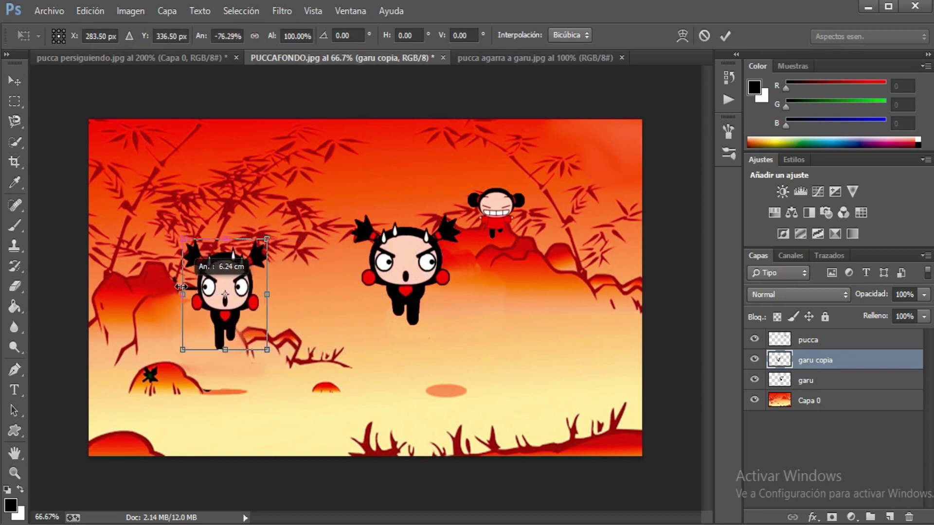
drag(229, 265, 408, 237)
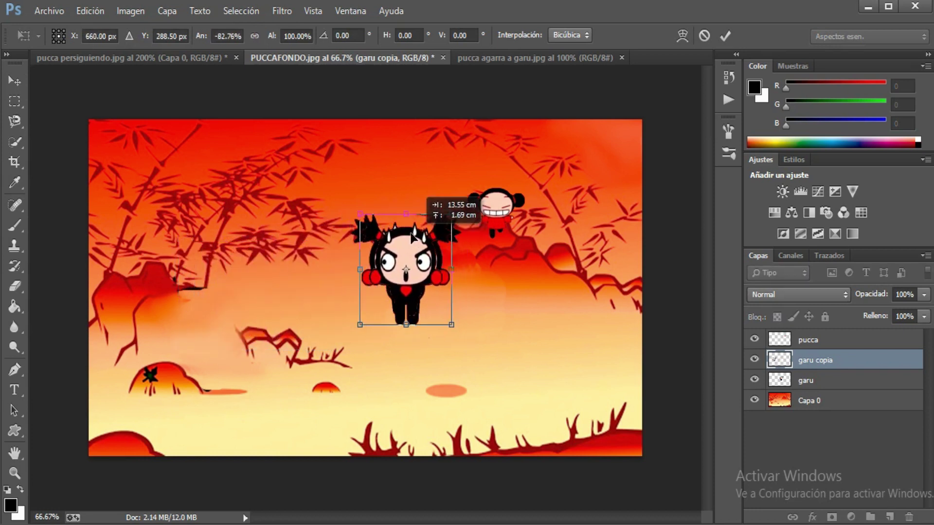
mouse_move(441, 267)
mouse_down()
mouse_move(465, 273)
mouse_move(457, 272)
mouse_up()
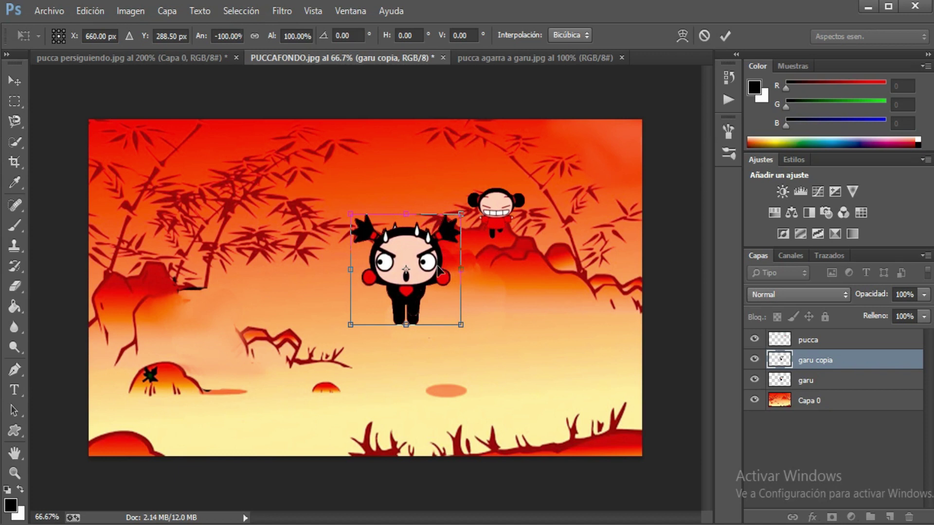
drag(439, 258, 366, 298)
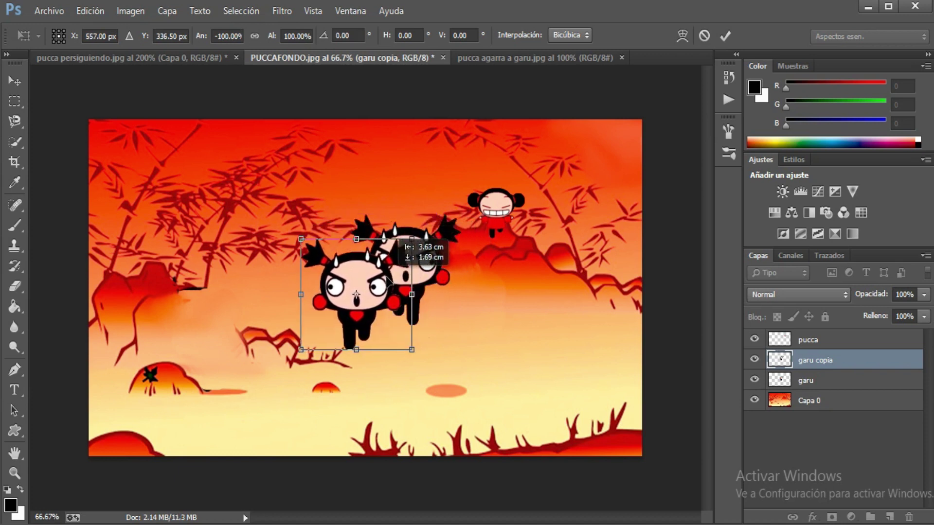
drag(356, 341, 404, 299)
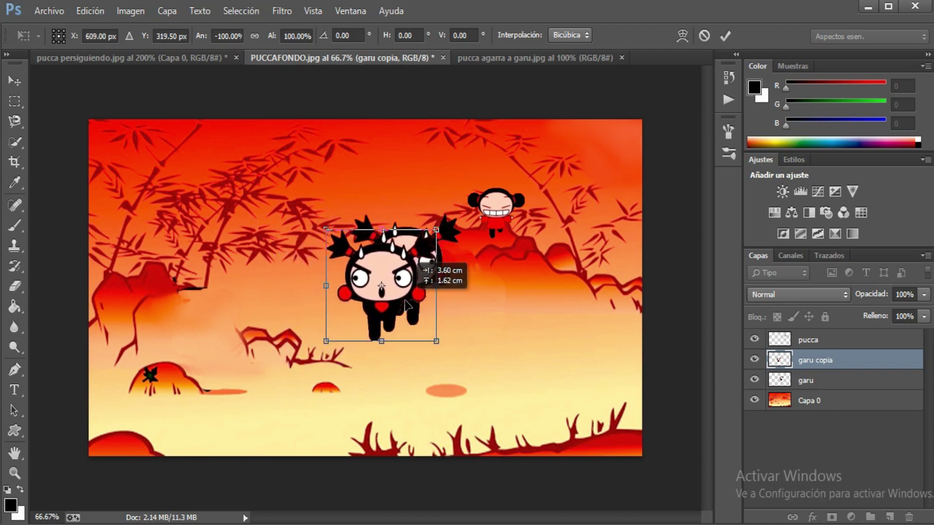
drag(405, 300, 420, 291)
key(Return)
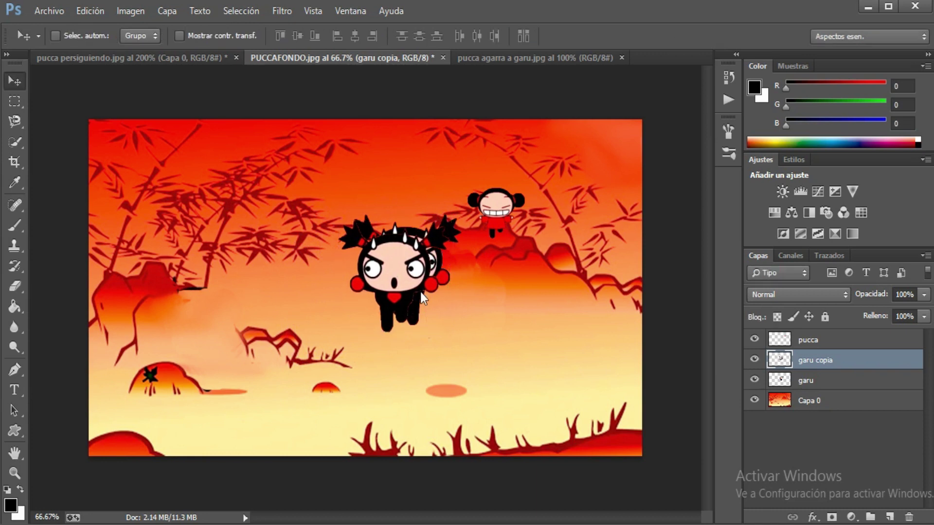
Step: Duplicate pucca as 'pucca copia', flip it horizontally, and commit it over the original Pucca
click(829, 346)
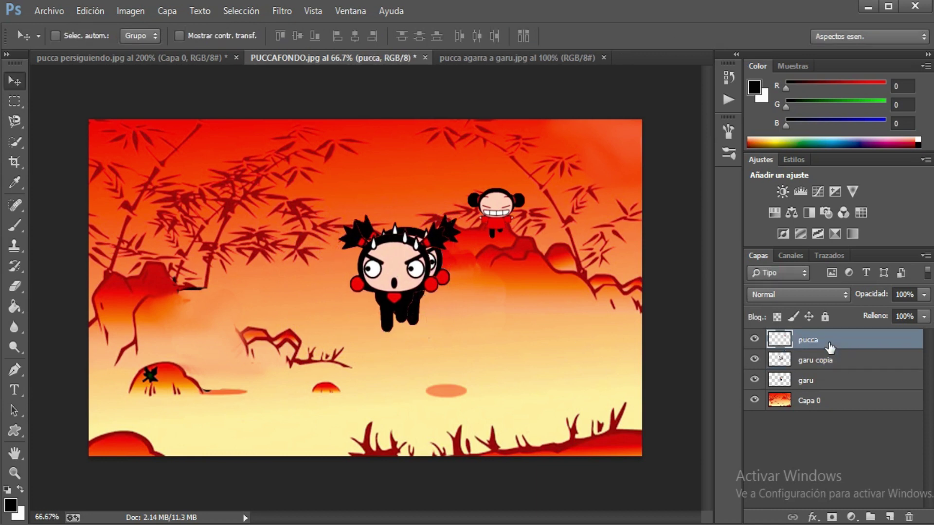
key(ctrl+j)
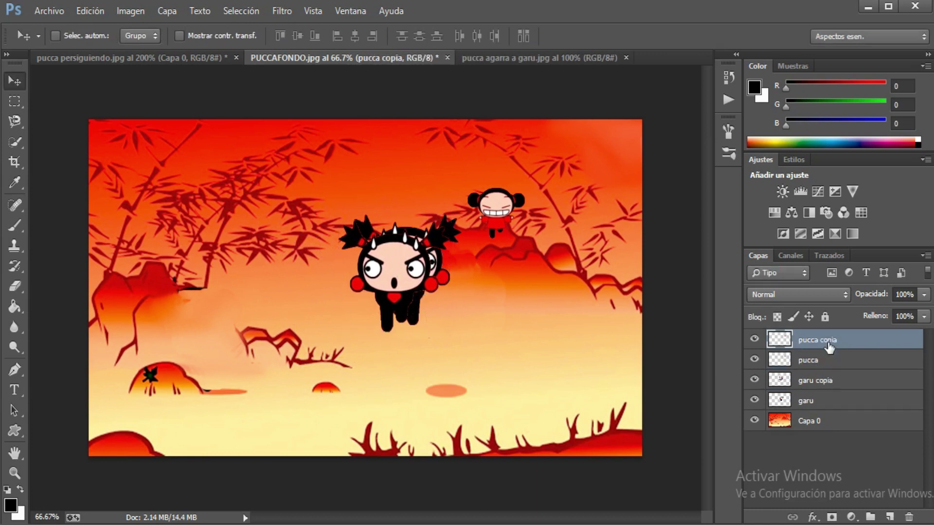
drag(503, 226, 491, 271)
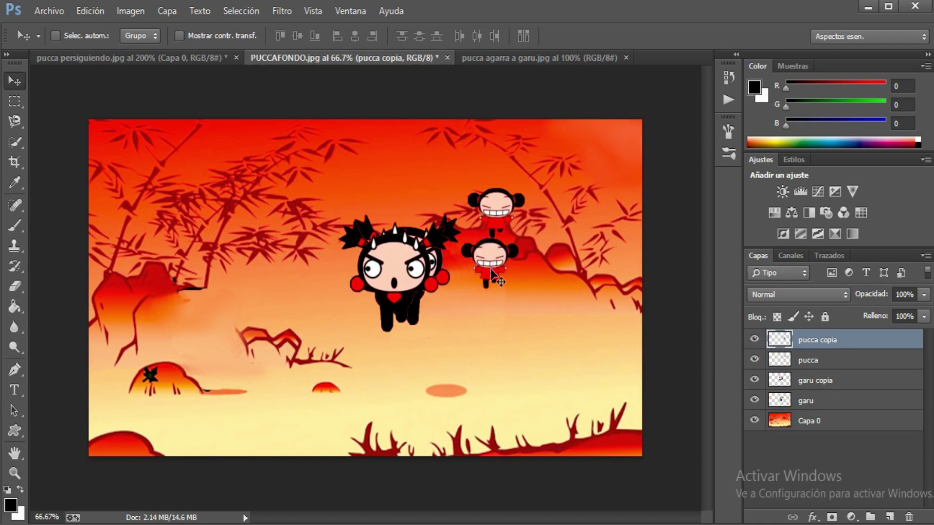
key(ctrl+t)
mouse_move(521, 266)
mouse_down()
mouse_move(408, 266)
mouse_move(509, 205)
mouse_move(524, 212)
mouse_move(506, 213)
mouse_up()
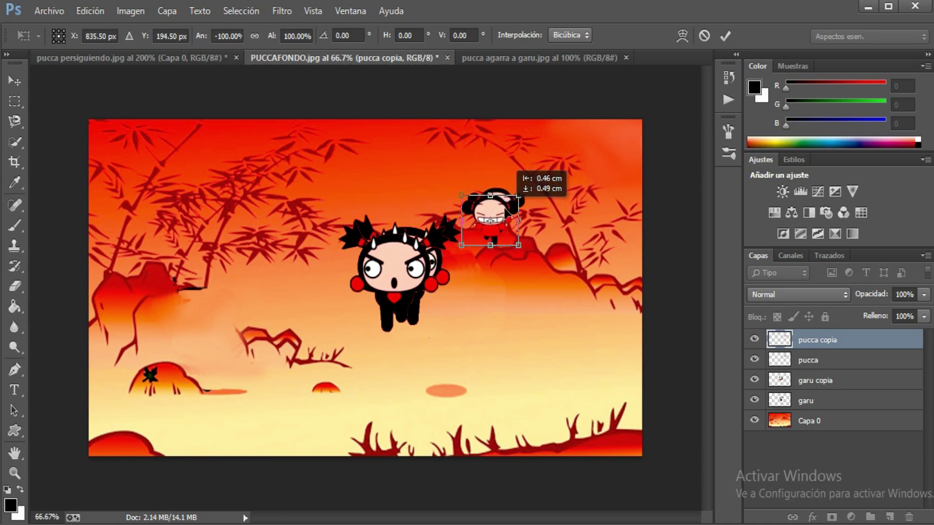
key(Return)
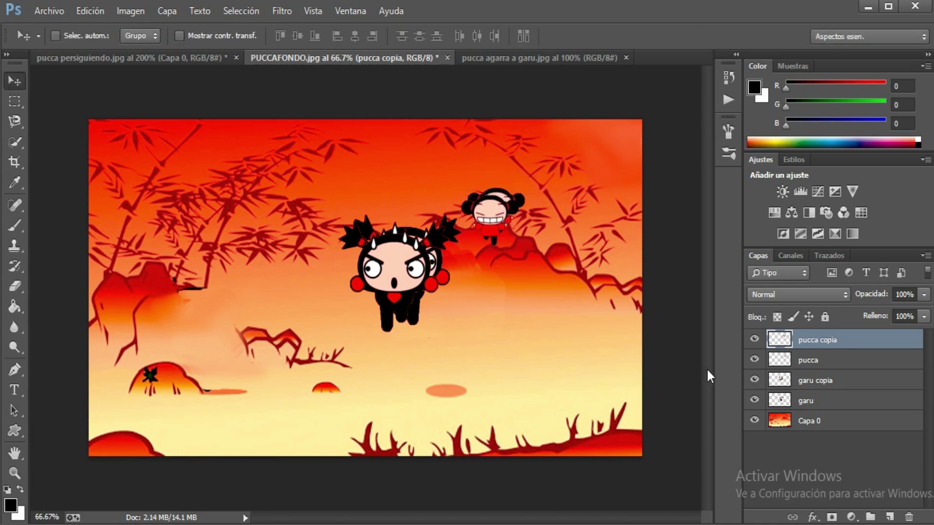
click(826, 400)
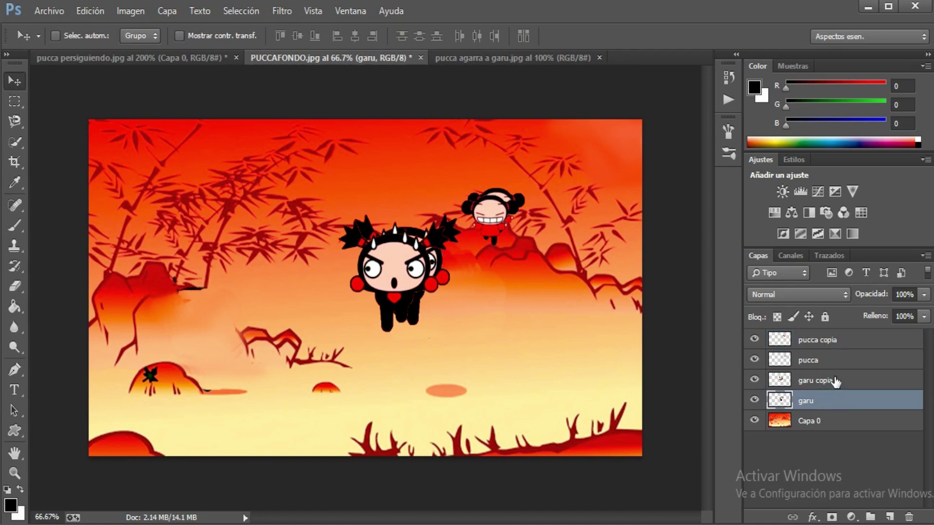
Step: Duplicate garu and garu copia, shifting the new Garu copies left and down
shift+click(835, 382)
right_click(835, 389)
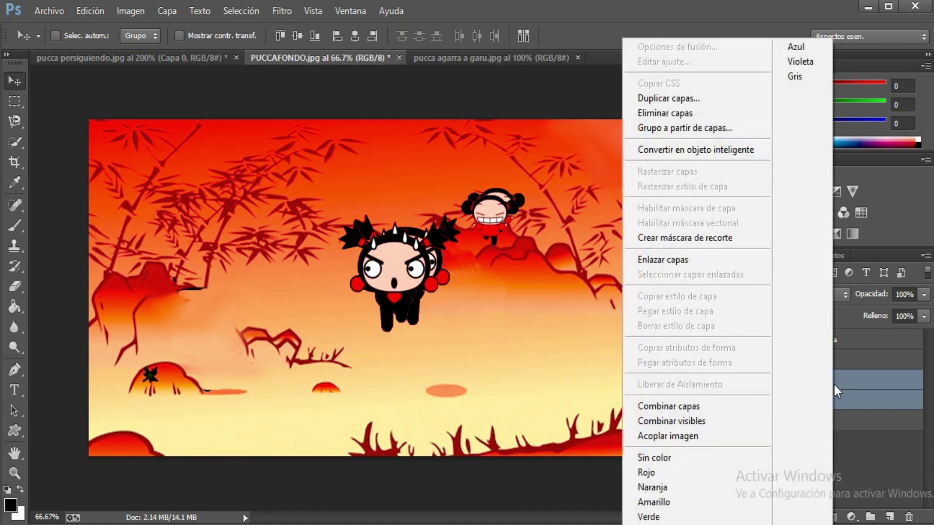
click(693, 99)
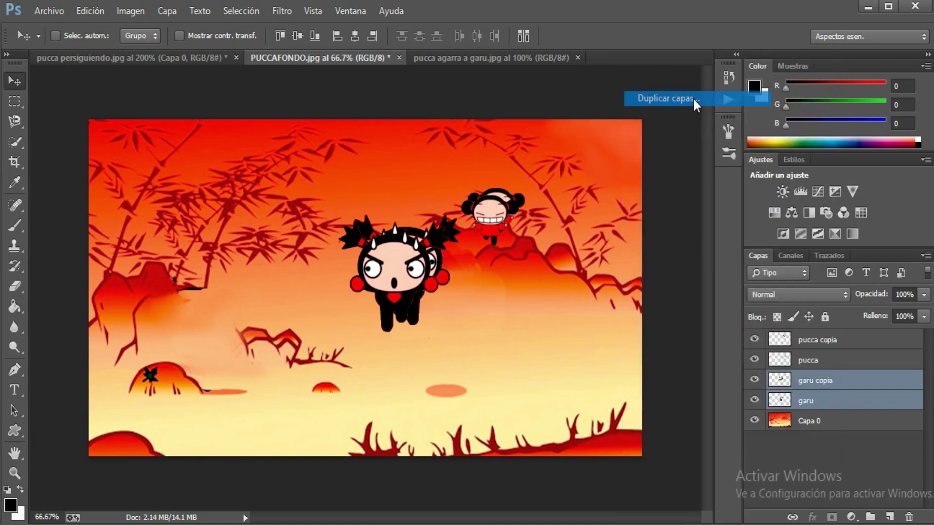
click(615, 134)
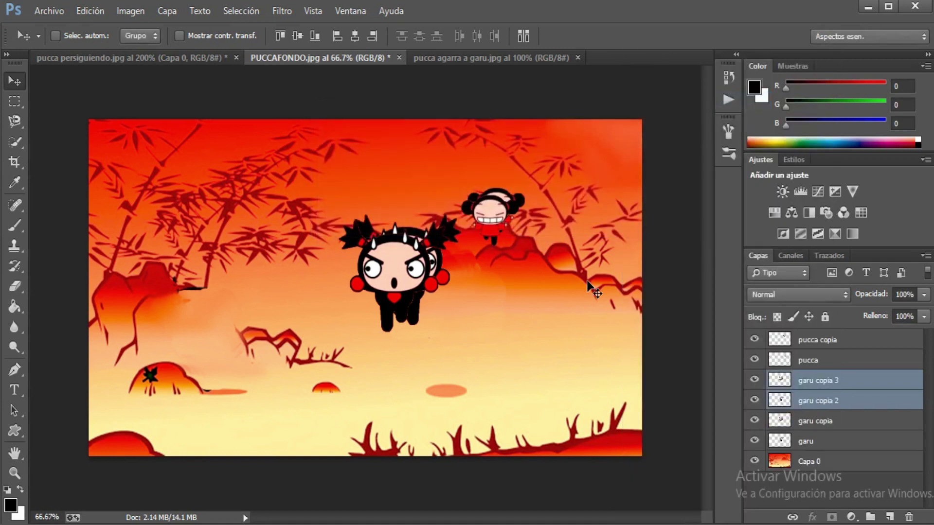
drag(405, 265, 389, 287)
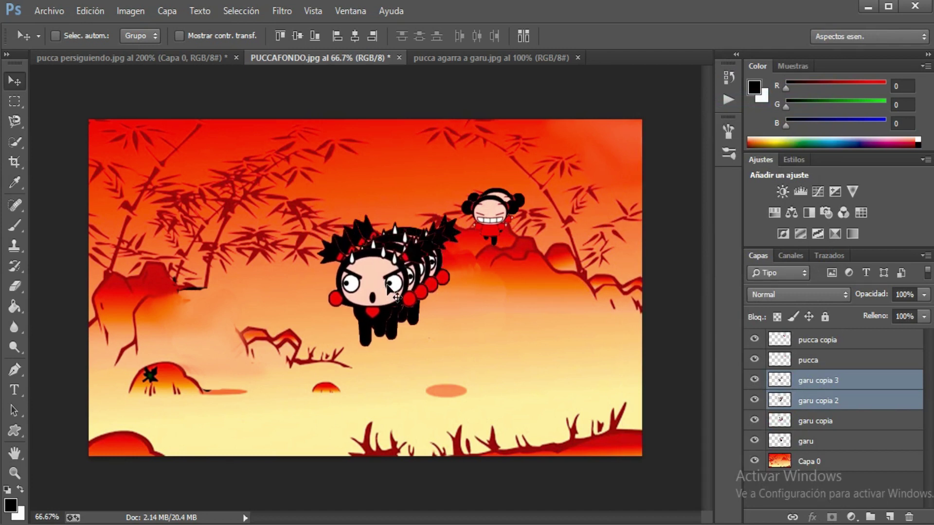
Step: Duplicate pucca and pucca copia, shifting the new Pucca copies down toward Garu
click(853, 360)
shift+click(840, 342)
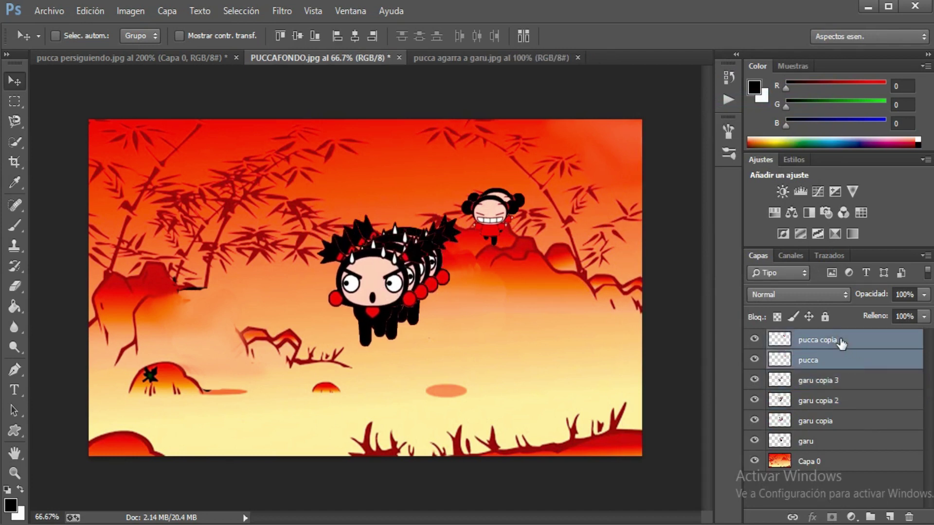
key(ctrl+j)
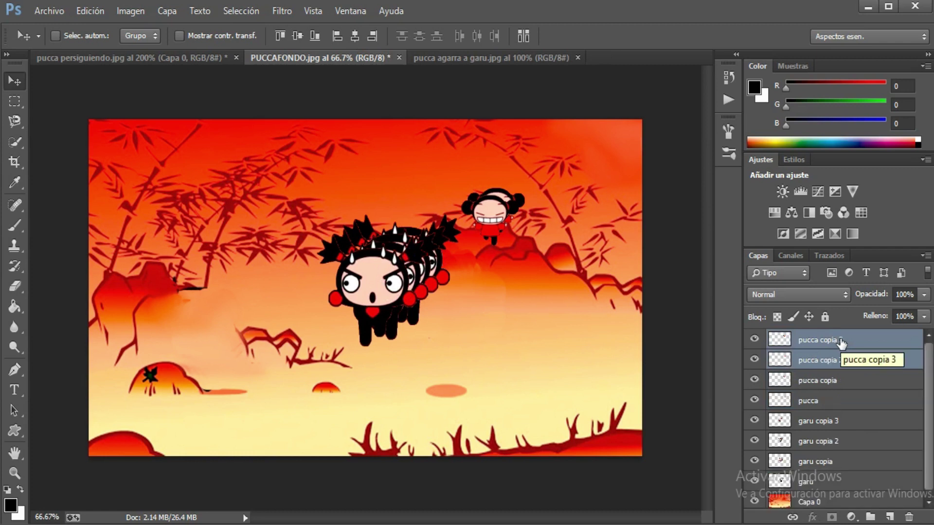
drag(492, 218, 480, 229)
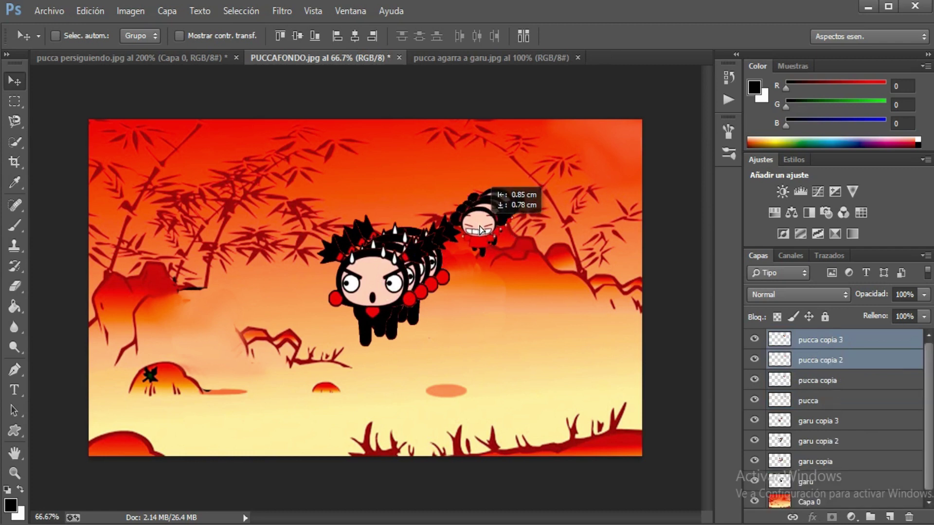
scroll(825, 376, down, 1)
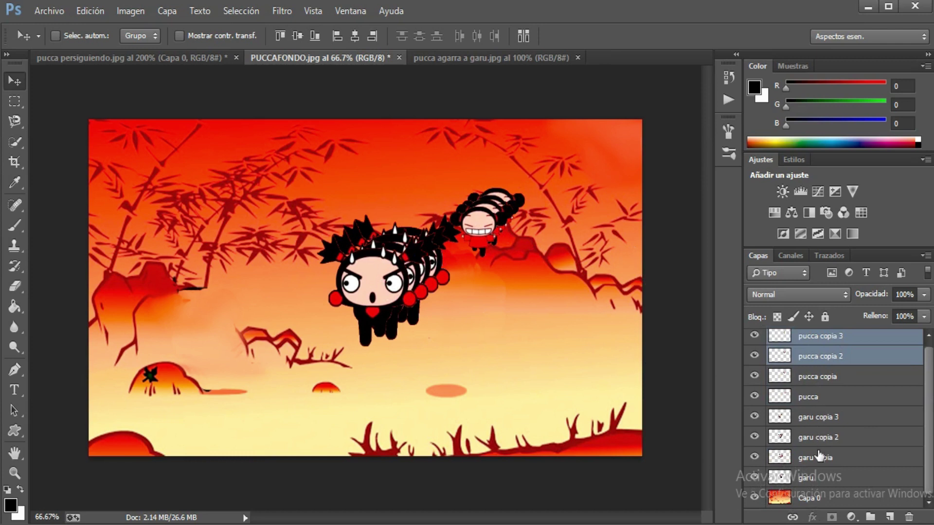
Step: Duplicate the four Garu layers and move the new copies further along the diagonal
click(823, 475)
shift+click(823, 457)
shift+click(823, 437)
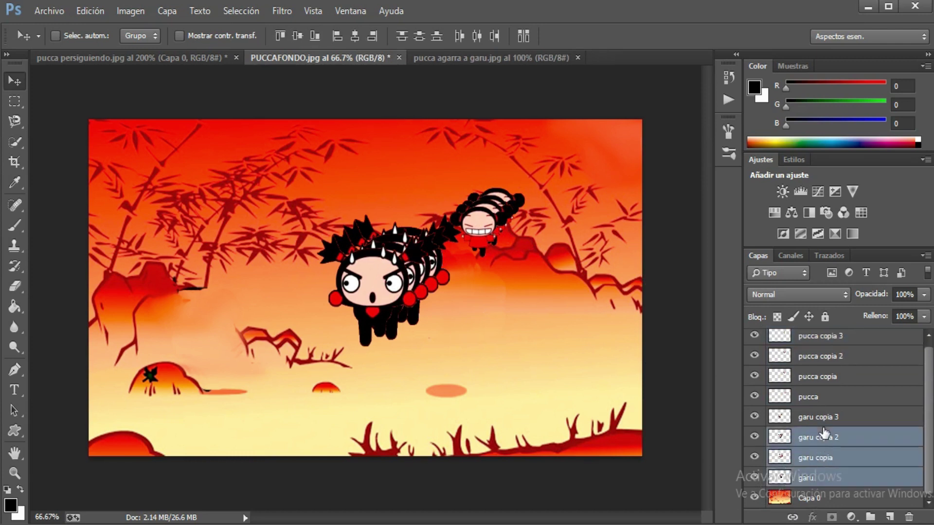
shift+click(822, 418)
right_click(822, 419)
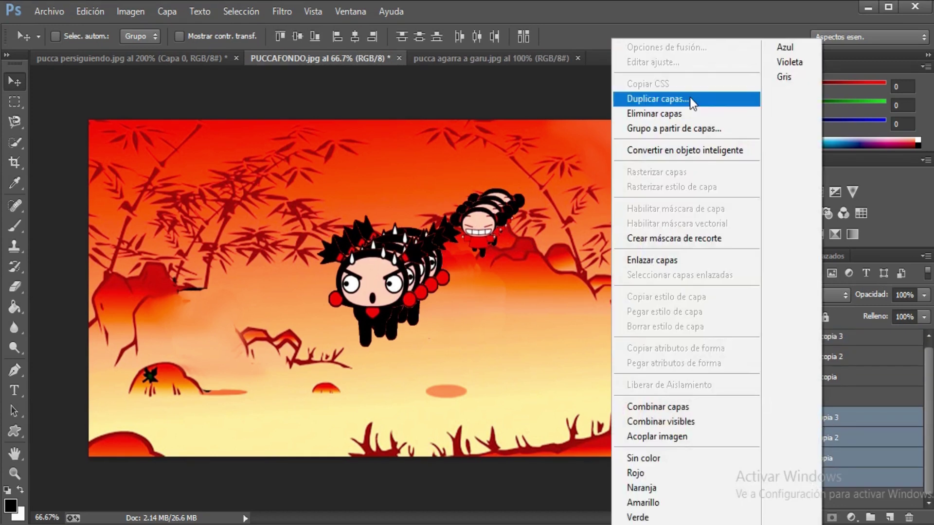
click(657, 96)
key(Return)
mouse_move(374, 293)
mouse_down()
mouse_move(333, 327)
mouse_move(471, 247)
mouse_up()
Step: Duplicate the four Pucca layers to extend Pucca's trail
click(827, 397)
shift+click(826, 338)
right_click(826, 340)
click(657, 96)
key(Return)
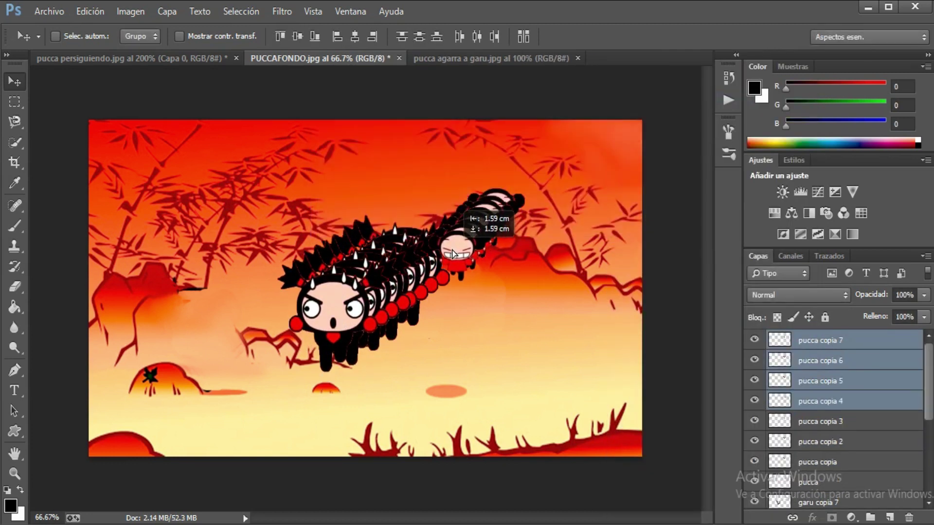
scroll(834, 418, down, 3)
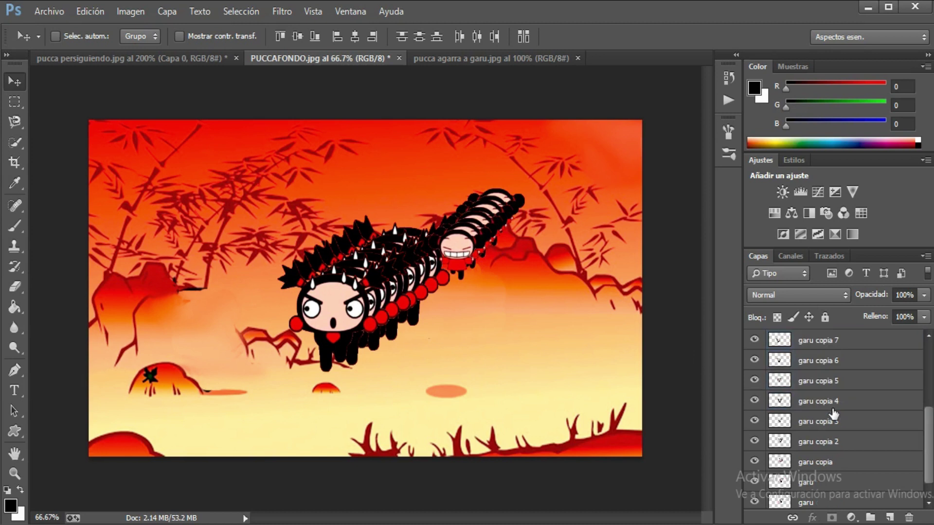
Step: Move garu copia 4–7 along the trail, then duplicate pucca copia 4–7 and shift them down-left
click(822, 417)
shift+click(834, 479)
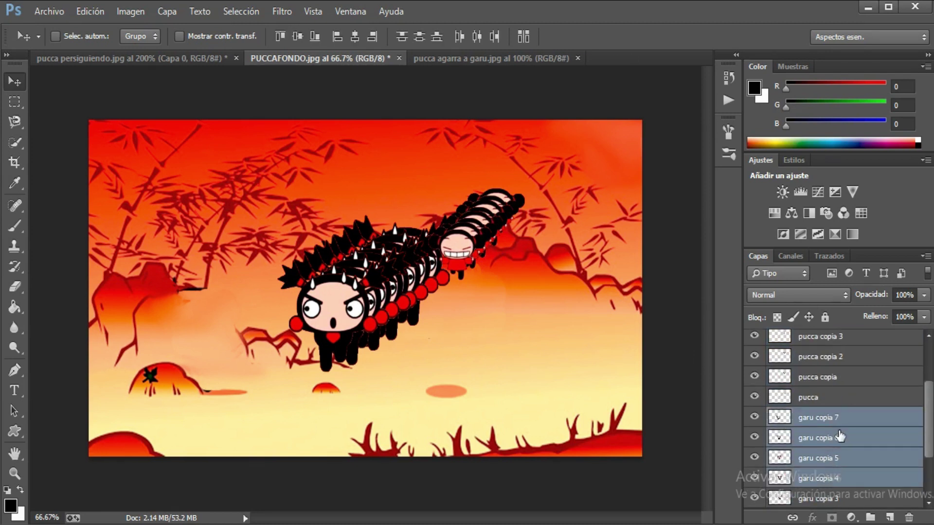
drag(340, 320, 302, 346)
scroll(829, 389, up, 3)
click(829, 340)
shift+click(822, 401)
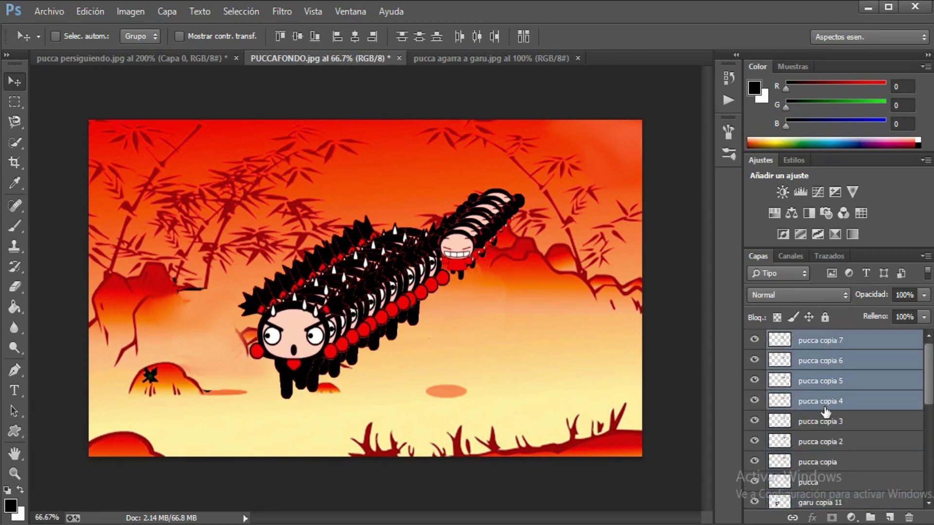
key(ctrl+j)
mouse_move(481, 244)
mouse_down()
mouse_move(452, 269)
mouse_move(450, 263)
mouse_up()
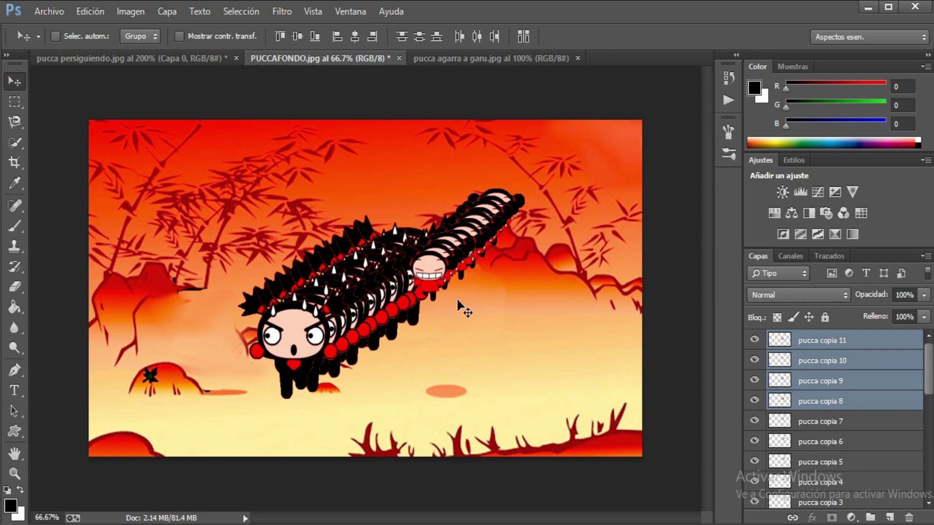
click(823, 341)
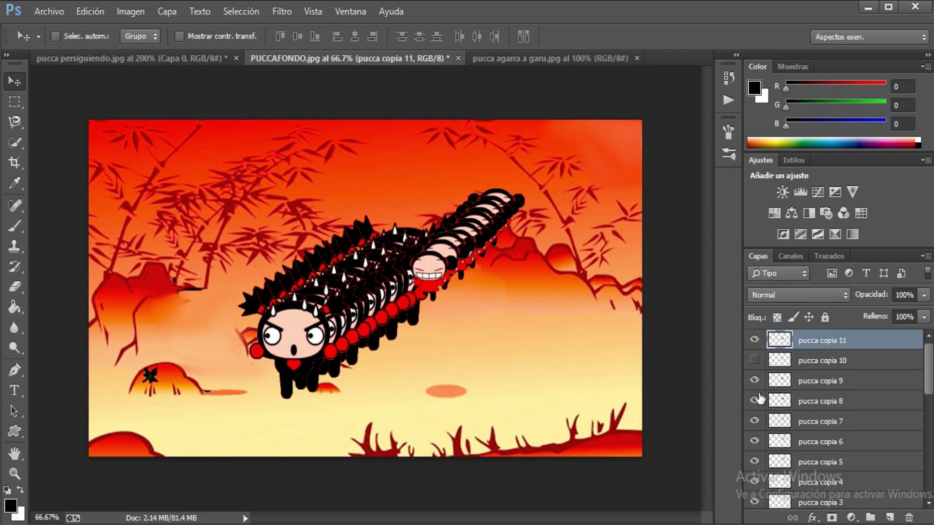
Step: Hide all other Garu and Pucca copy layers, leaving one Garu and one Pucca visible
drag(757, 366, 793, 441)
scroll(794, 441, down, 3)
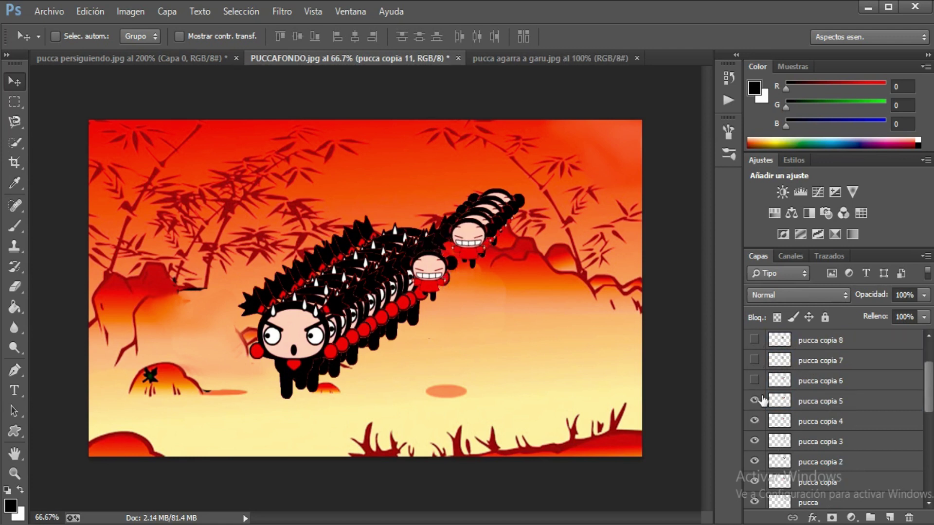
drag(754, 405, 754, 442)
scroll(763, 431, down, 3)
drag(754, 401, 754, 441)
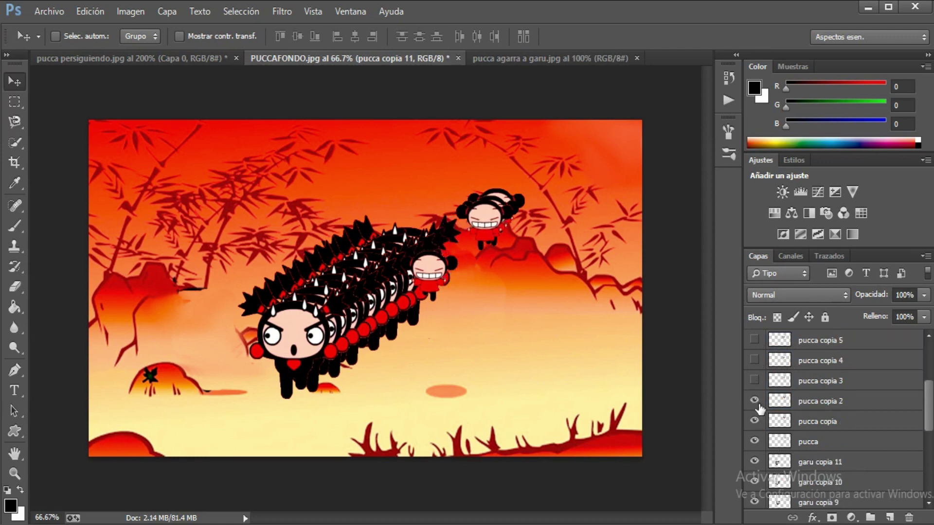
scroll(796, 437, down, 3)
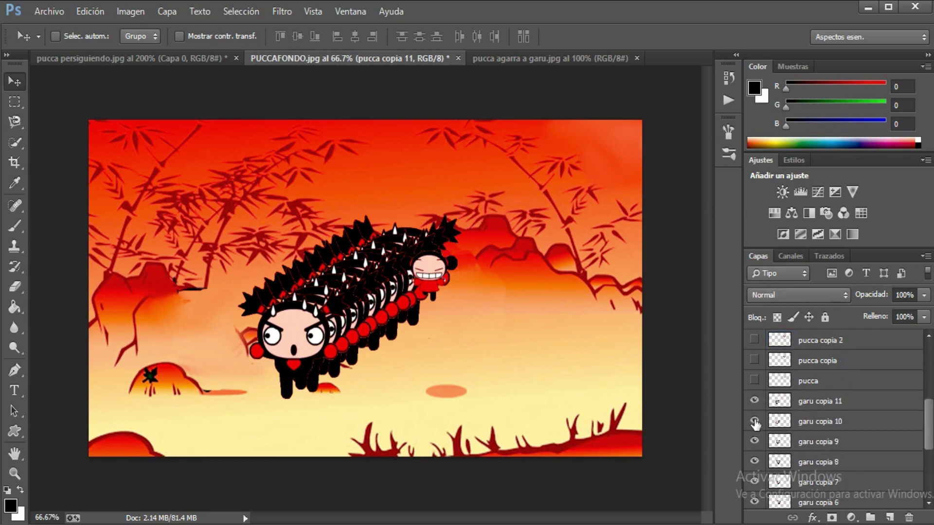
drag(754, 421, 754, 462)
scroll(786, 432, down, 5)
drag(754, 381, 753, 477)
scroll(754, 462, down, 2)
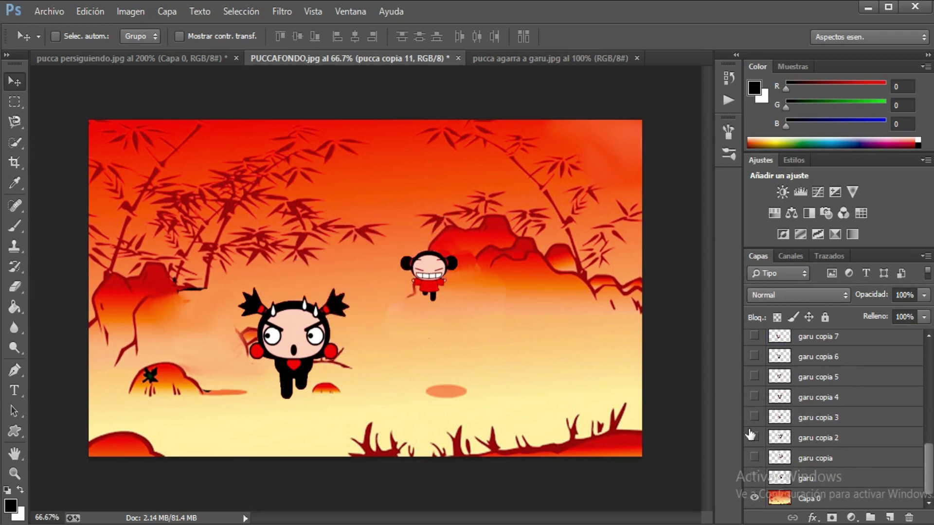
scroll(778, 430, up, 5)
scroll(817, 435, up, 5)
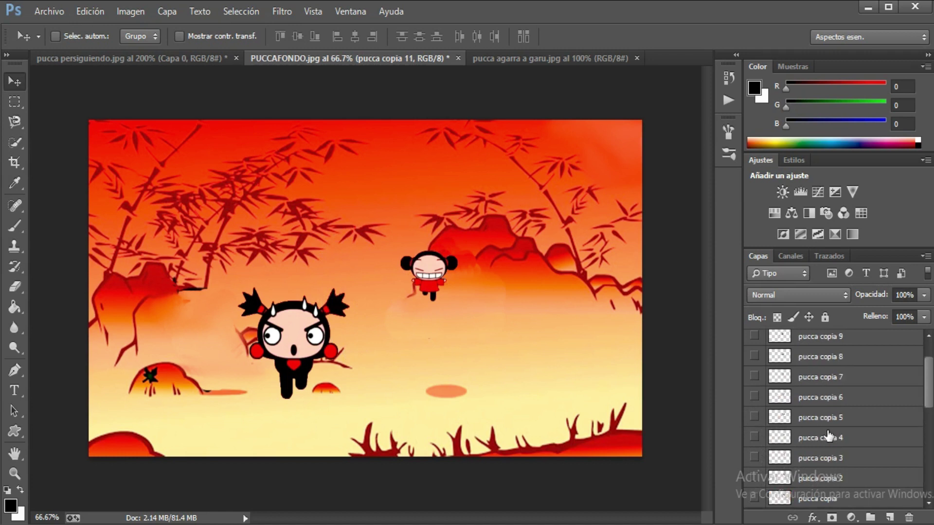
scroll(819, 436, up, 5)
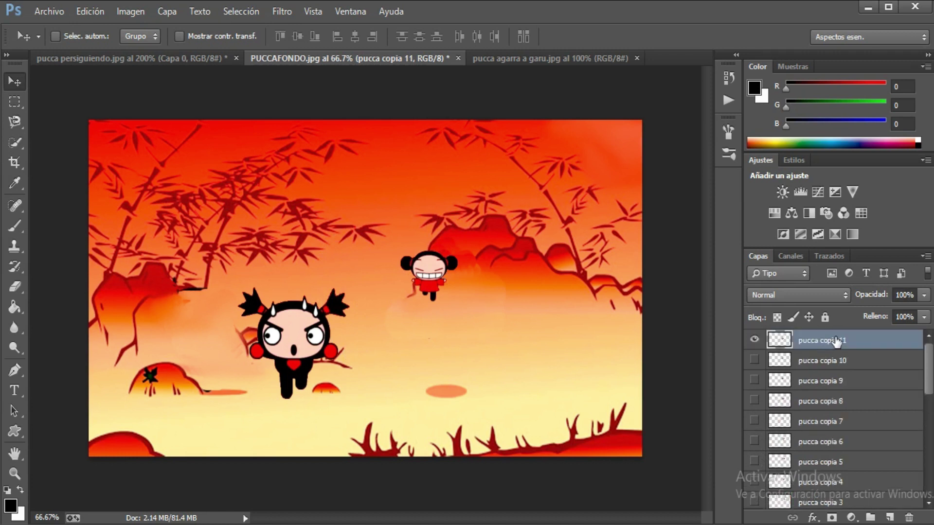
Step: Duplicate pucca copia 11 as pucca copia 12 and warp her head leftward
key(ctrl+j)
drag(409, 280, 421, 279)
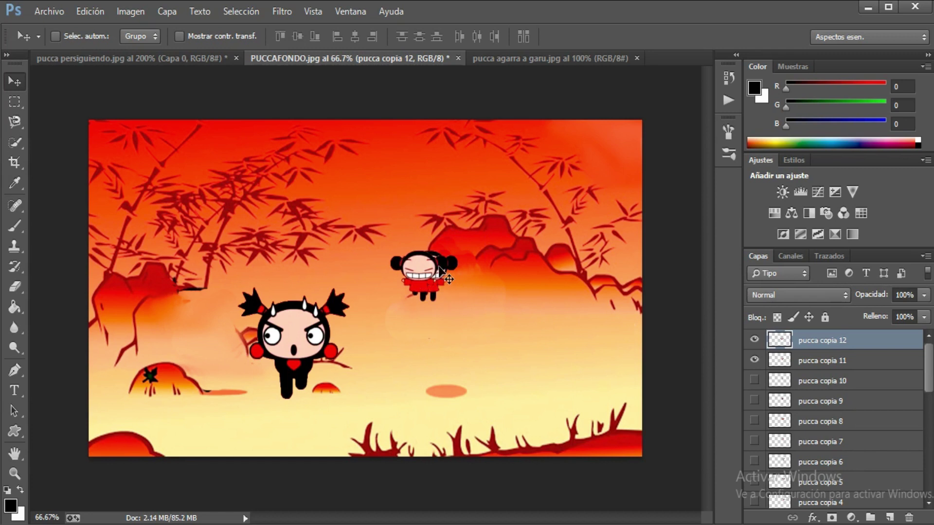
key(ctrl+t)
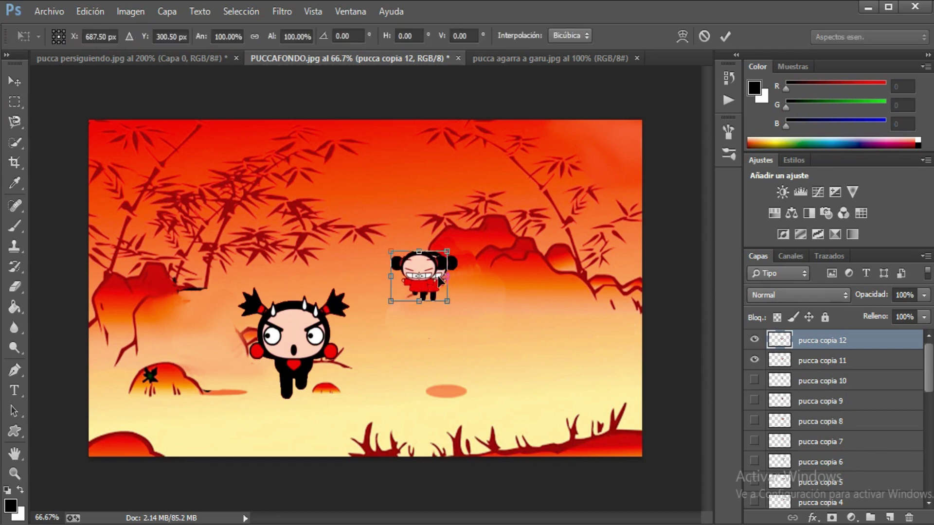
click(683, 37)
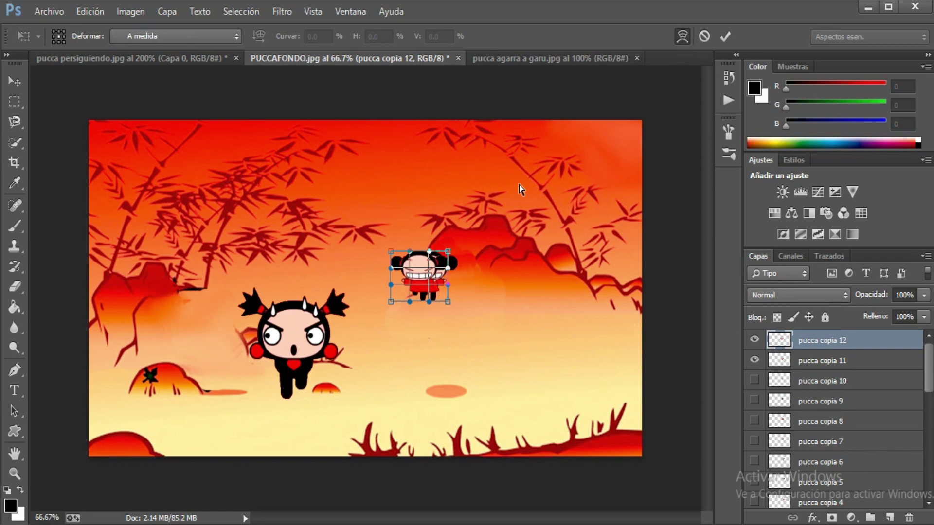
mouse_move(420, 263)
mouse_down()
mouse_move(396, 269)
mouse_move(403, 262)
mouse_up()
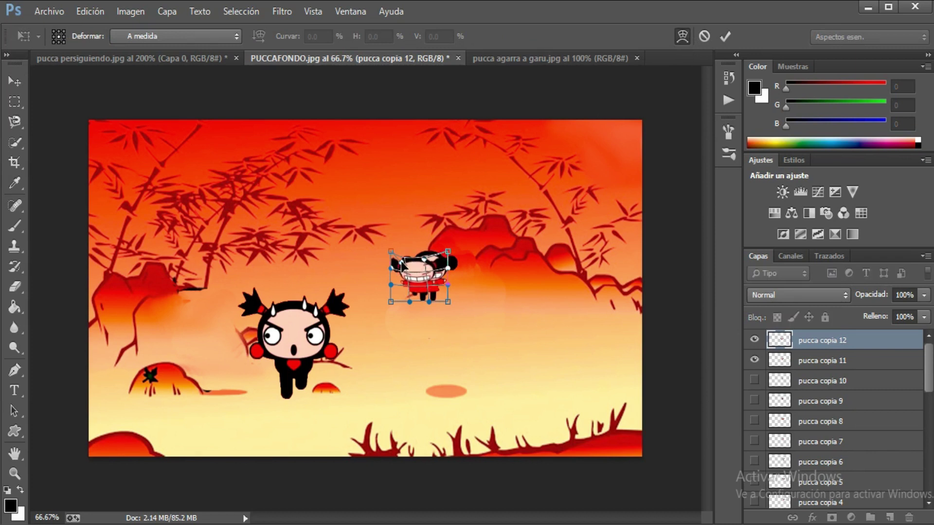
Step: Bend the warped Pucca's face and lower-right body at 100% zoom, then commit the warp
key(ctrl+plus)
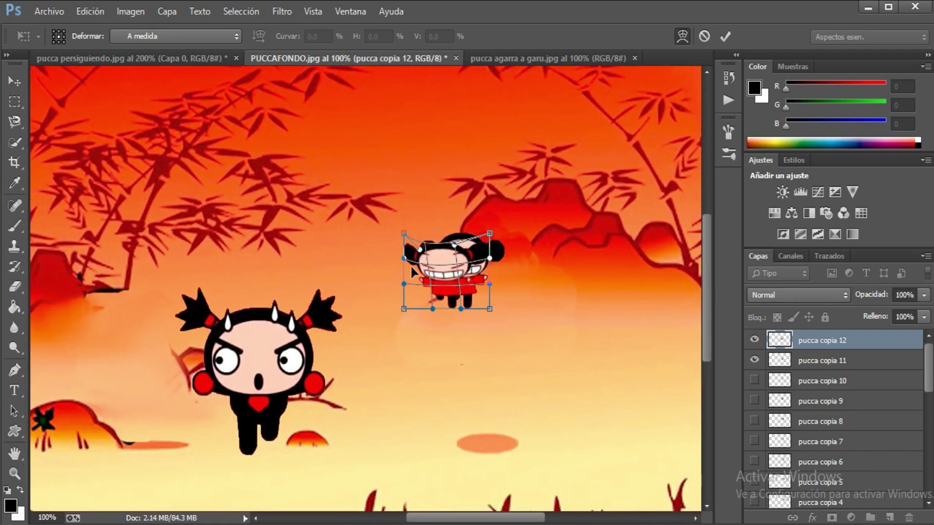
drag(412, 272, 428, 265)
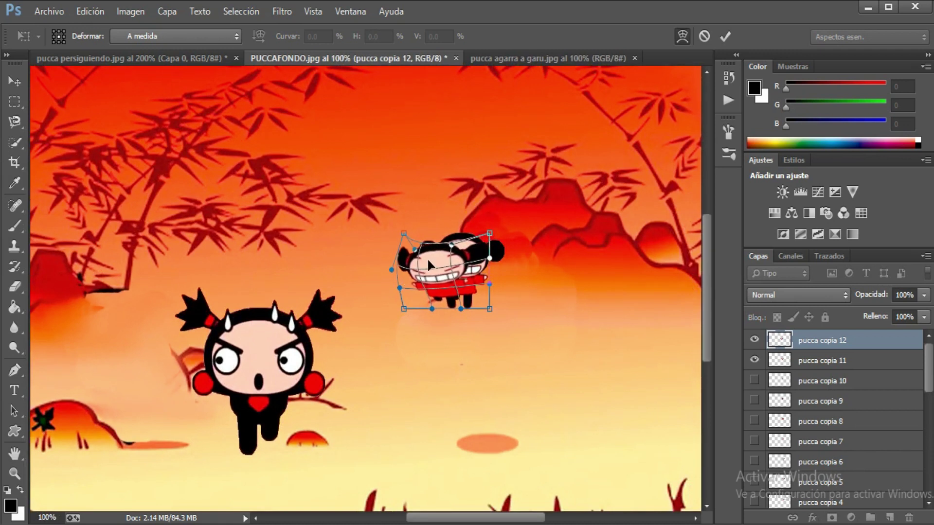
drag(472, 260, 463, 259)
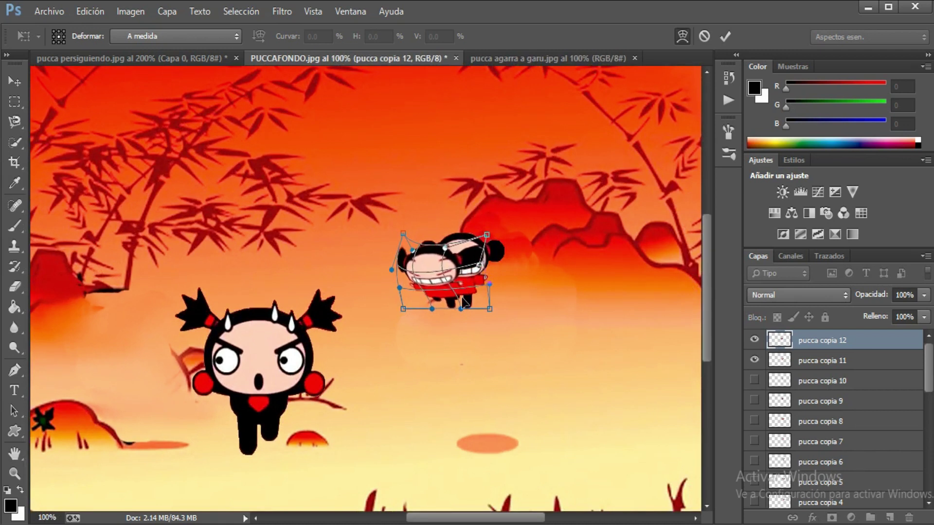
drag(462, 301, 473, 307)
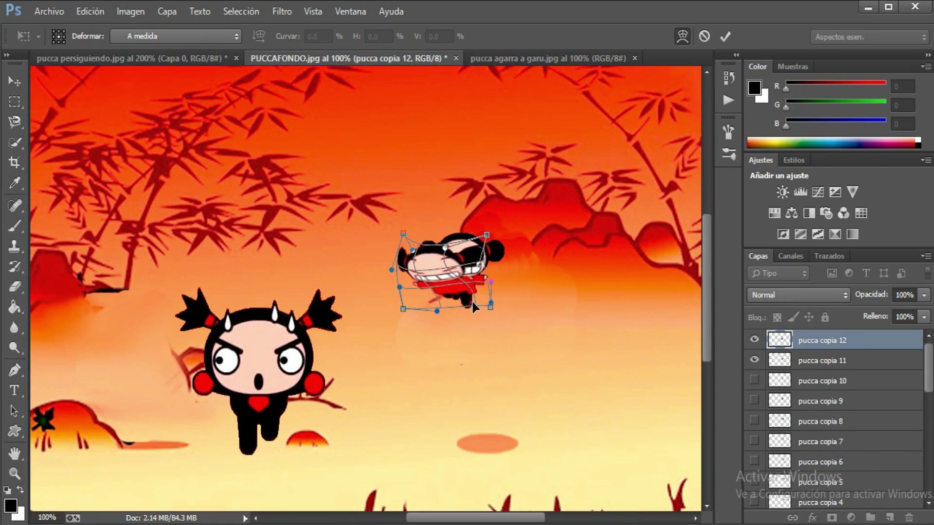
mouse_move(480, 296)
mouse_down()
mouse_move(450, 294)
mouse_move(421, 270)
mouse_up()
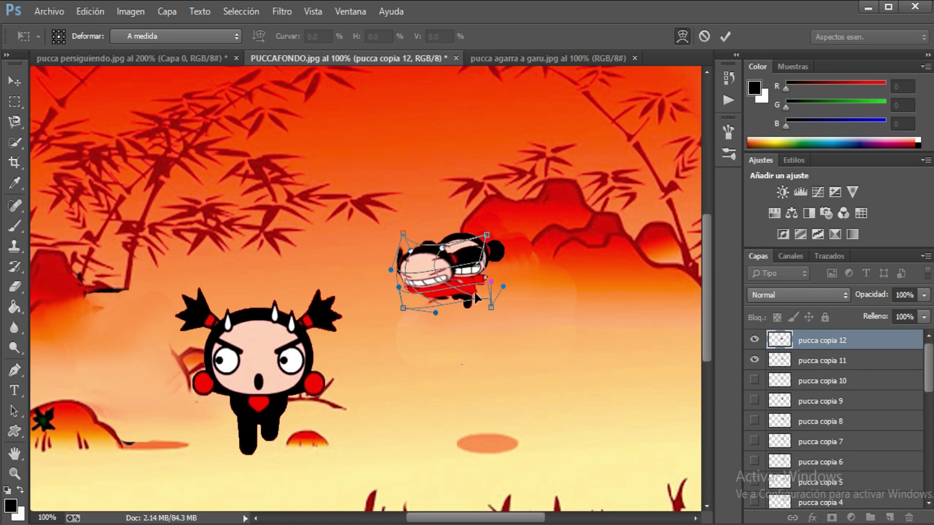
drag(475, 297, 481, 293)
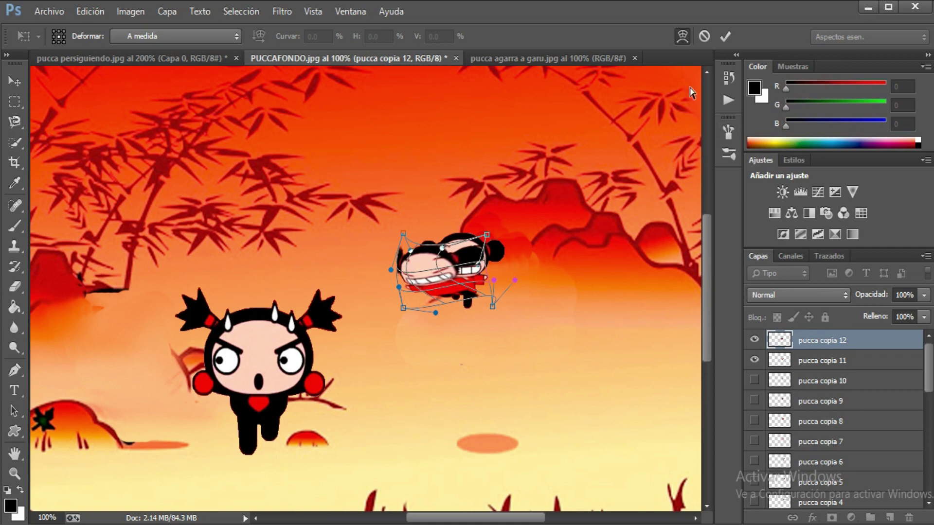
click(725, 37)
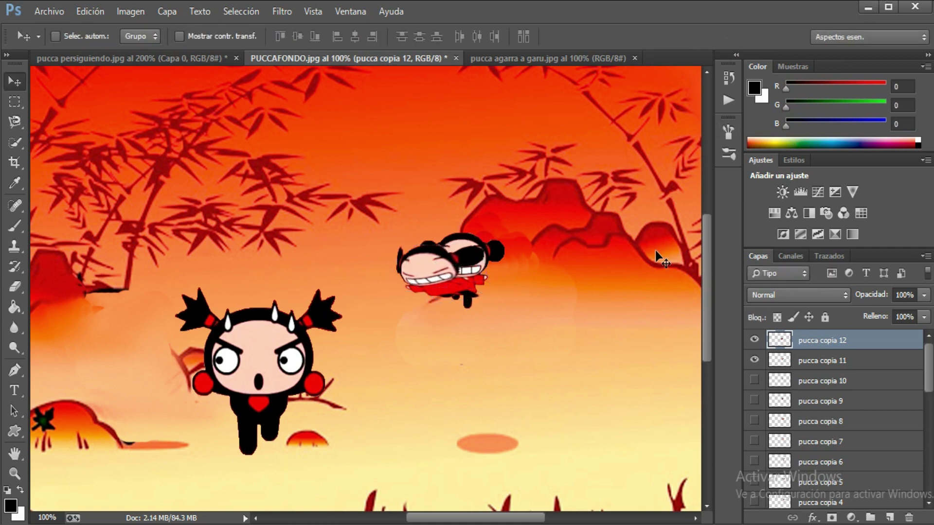
Step: At 66.7% zoom, create pucca copia 13 and 14, each shifted slightly further left
key(ctrl+plus)
key(ctrl+minus)
key(ctrl+minus)
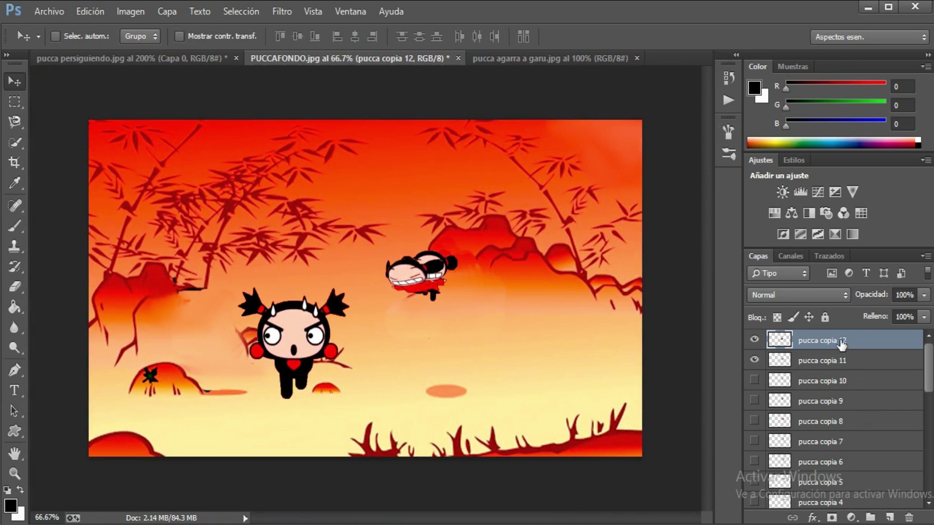
key(ctrl+j)
drag(415, 287, 407, 287)
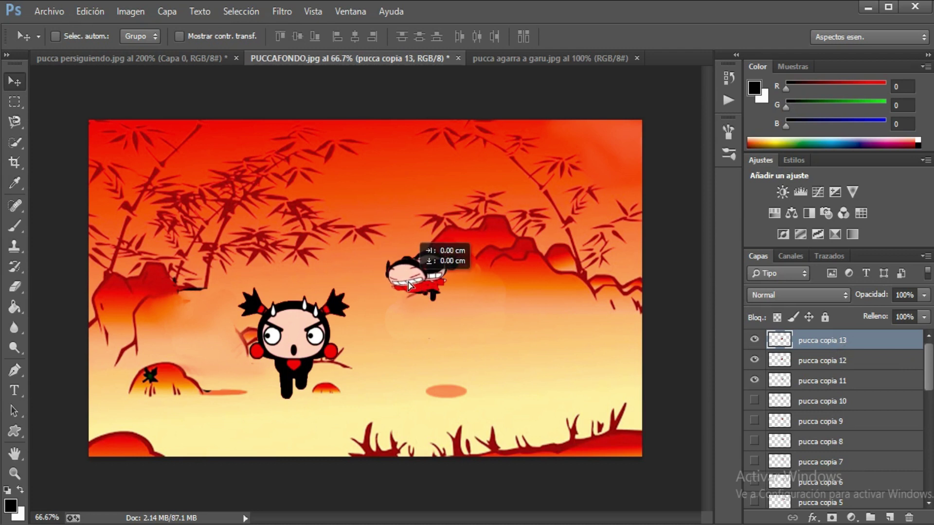
drag(407, 287, 407, 287)
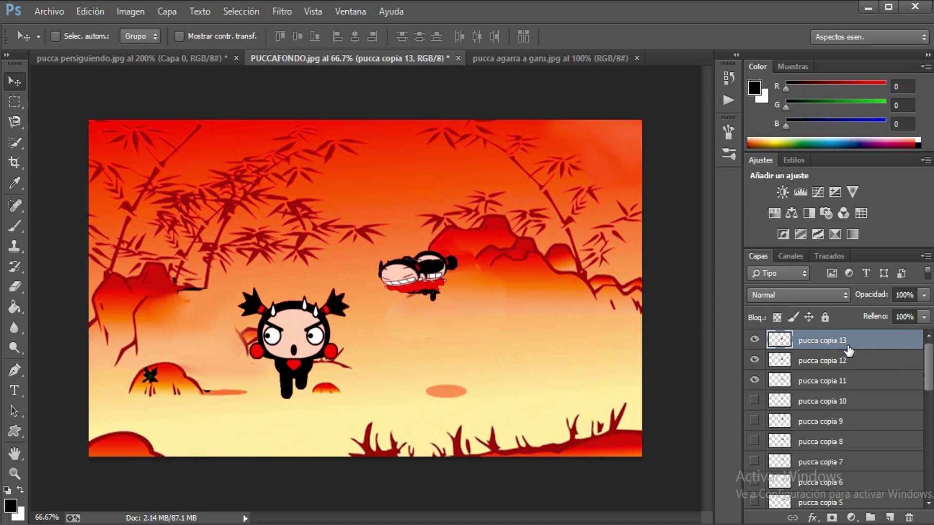
key(ctrl+j)
drag(405, 283, 398, 285)
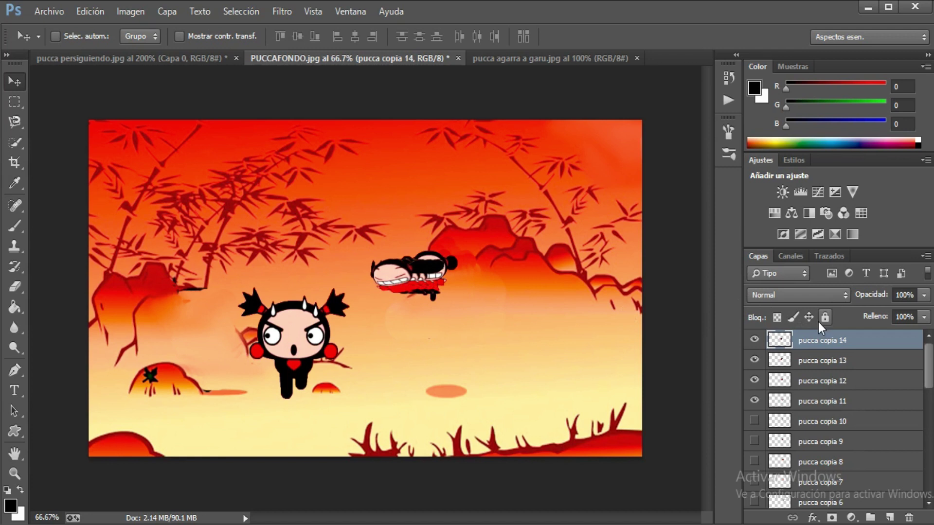
Step: Add the next Pucca copies further left and enlarge pucca copia 16 slightly
key(ctrl+j)
mouse_move(397, 284)
mouse_down()
mouse_move(370, 284)
mouse_move(375, 293)
mouse_up()
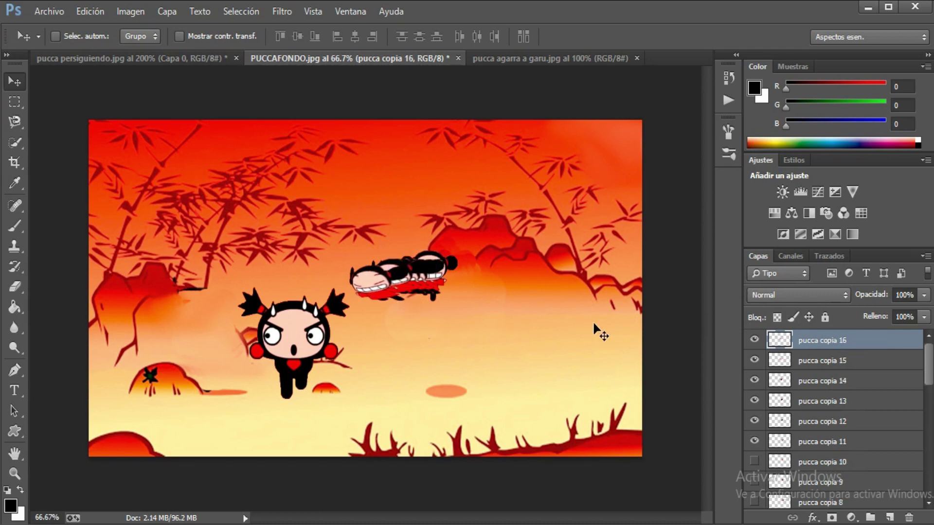
drag(384, 281, 371, 288)
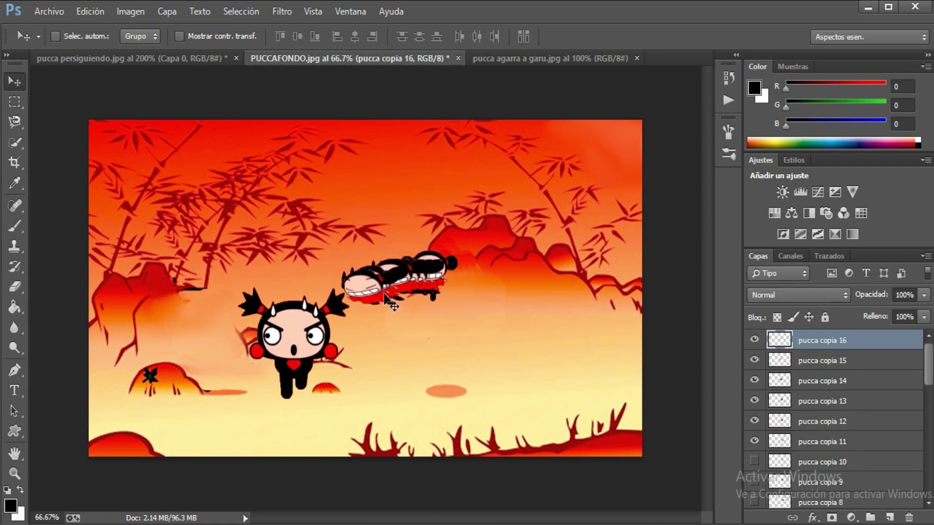
key(ctrl+t)
drag(337, 267, 334, 263)
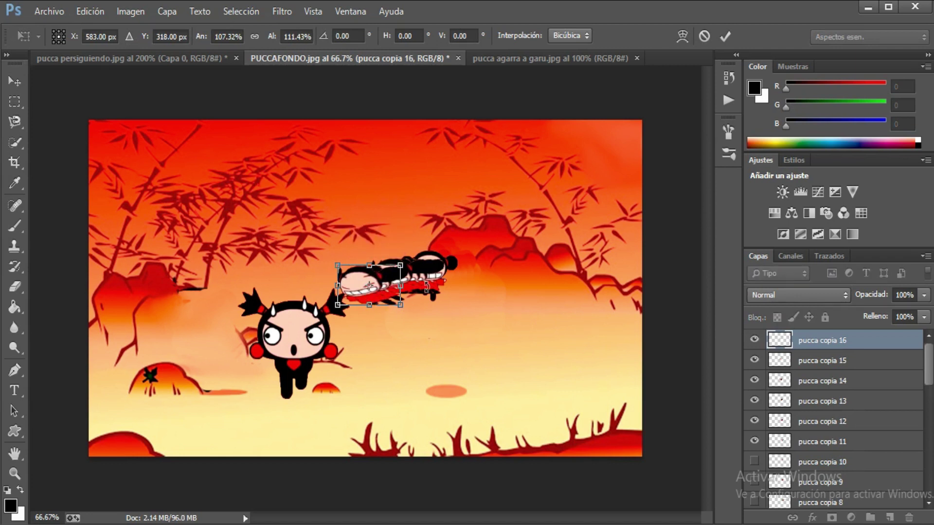
click(725, 36)
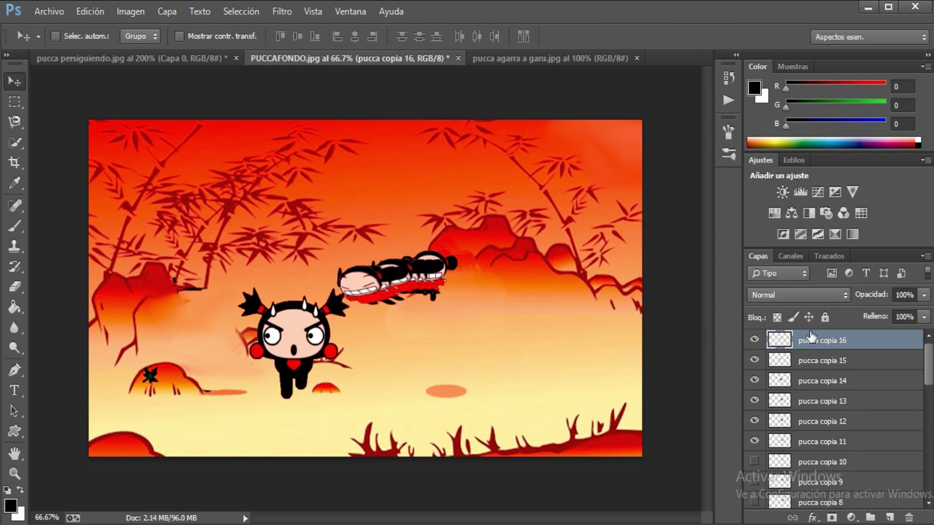
Step: Create pucca copia 17 further left and enlarge it slightly
key(ctrl+j)
drag(366, 286, 350, 288)
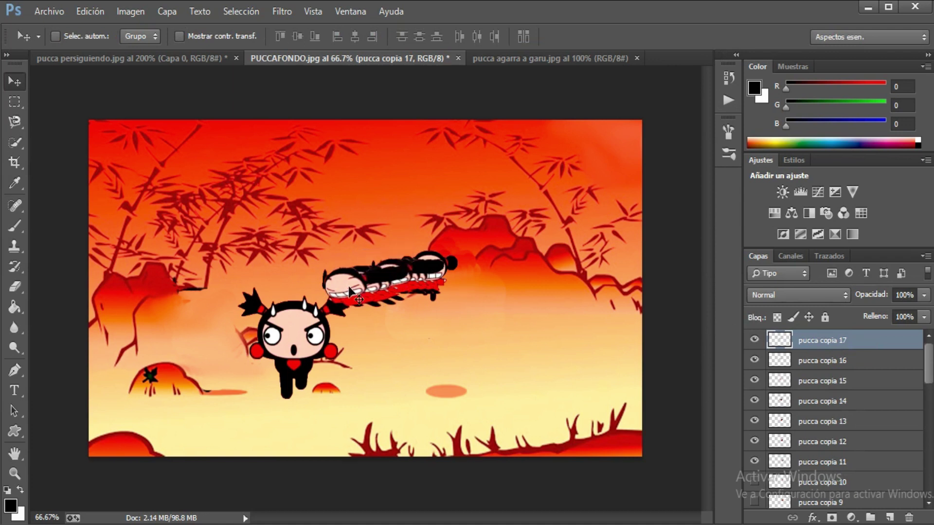
key(ctrl+t)
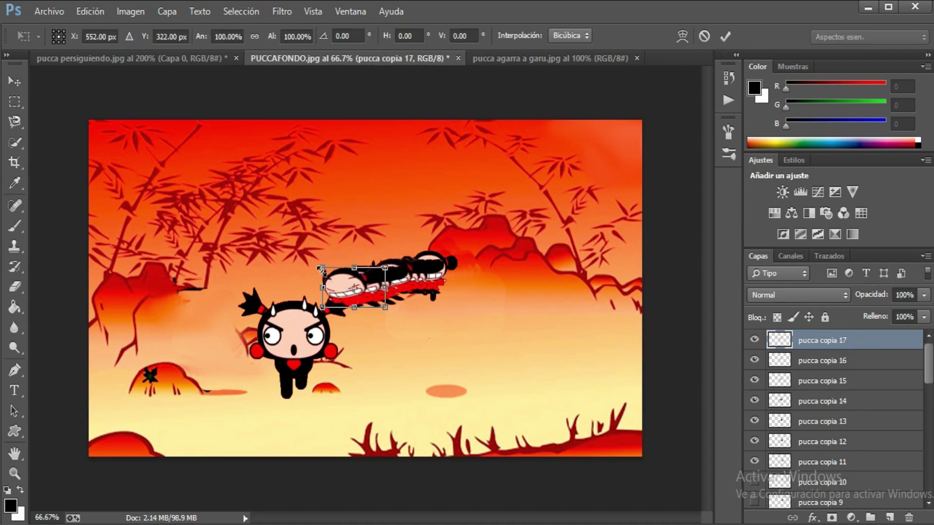
drag(319, 268, 316, 265)
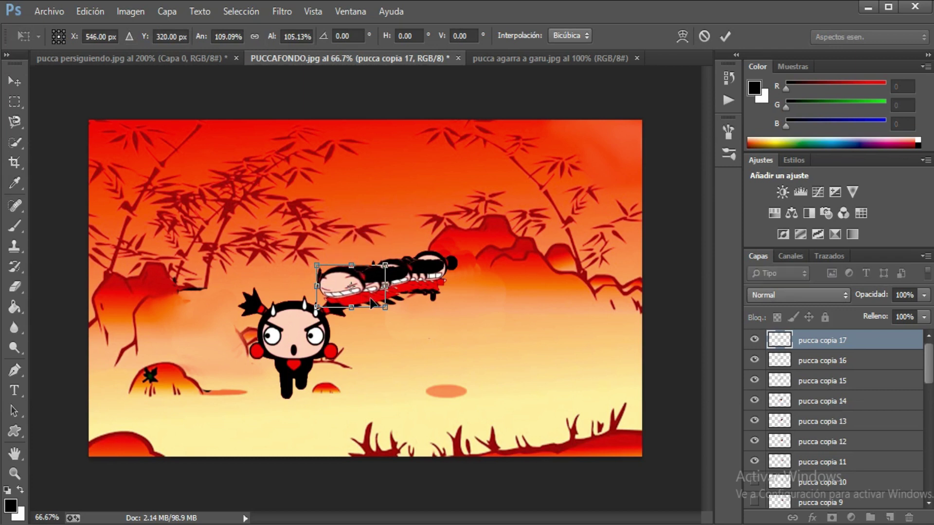
key(Return)
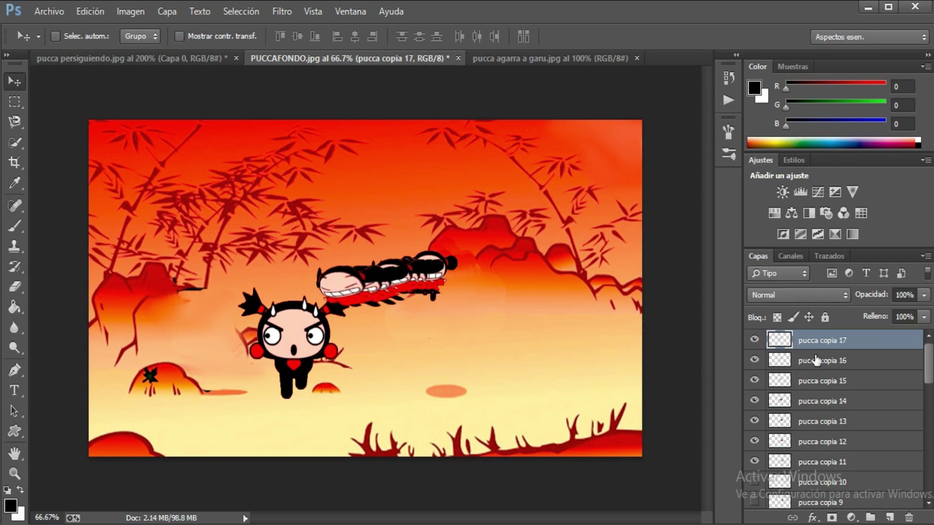
Step: In pucca agarra a garu.jpg, convert the background to Capa 0 and quick-select Garu's body
click(519, 58)
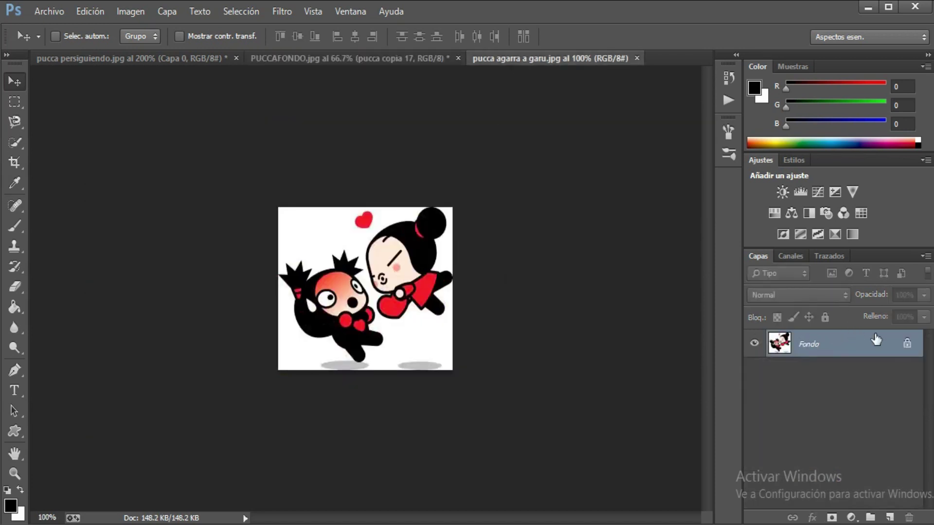
double_click(885, 348)
click(625, 146)
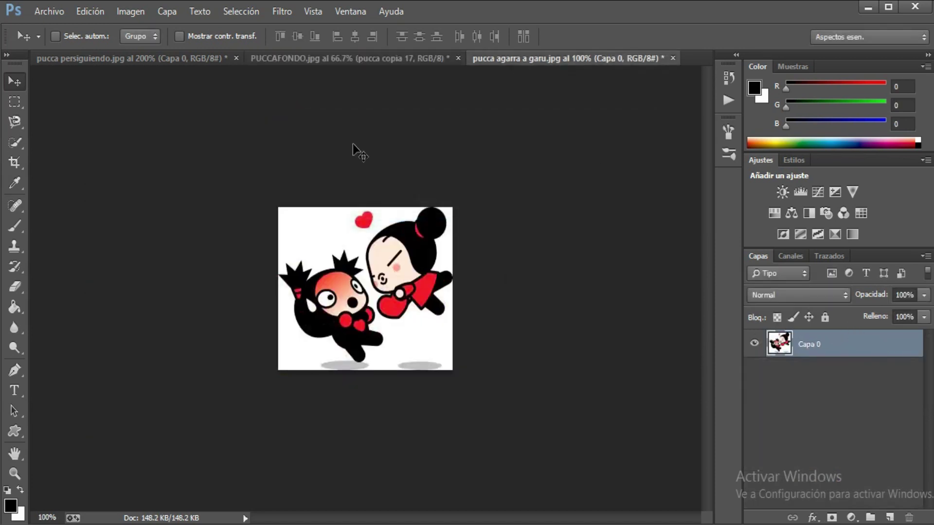
click(16, 143)
drag(297, 280, 351, 289)
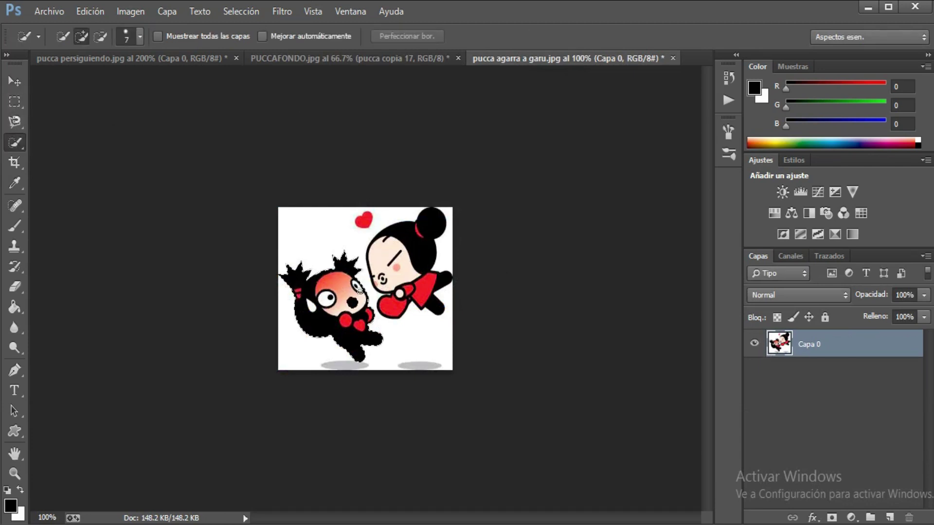
Step: Extend the selection over Pucca's face, hair and the heart
drag(358, 288, 359, 292)
mouse_move(384, 263)
mouse_down()
mouse_move(380, 282)
mouse_move(407, 295)
mouse_up()
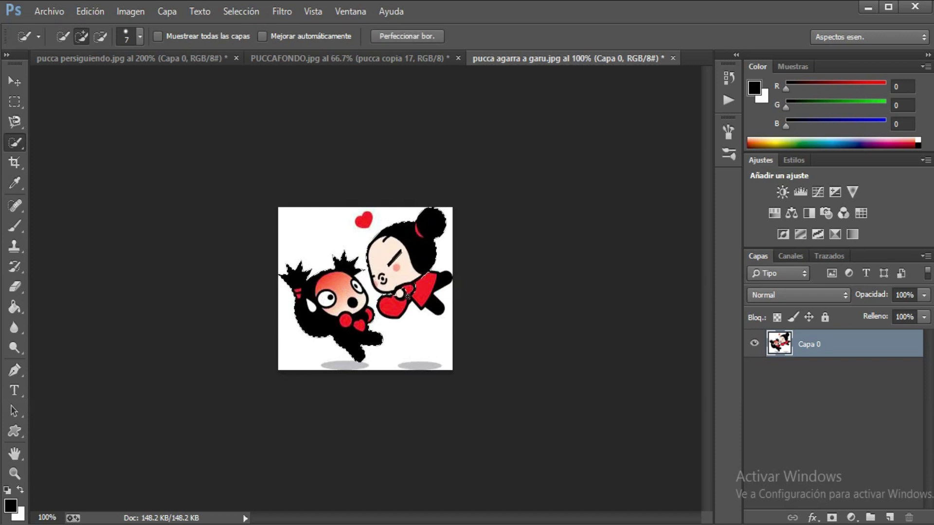
key(ctrl+z)
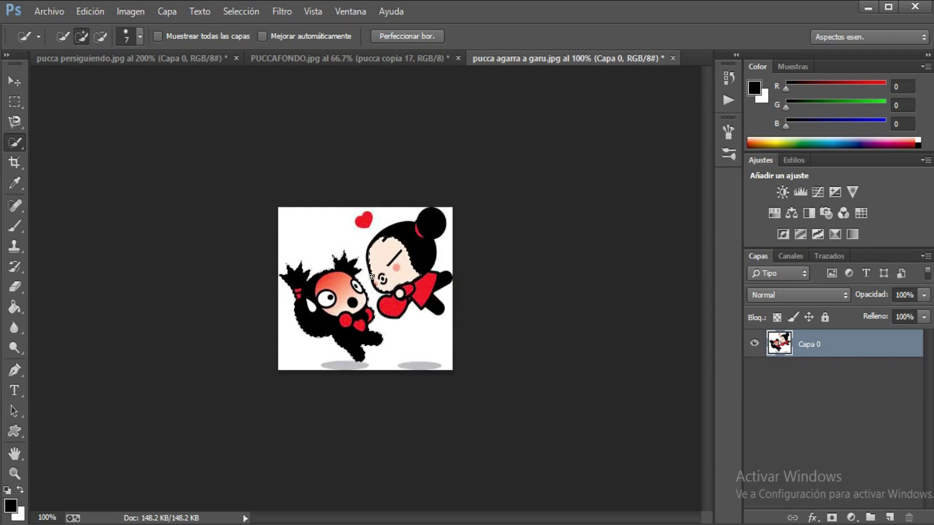
mouse_move(371, 276)
mouse_down()
mouse_move(388, 298)
mouse_move(429, 295)
mouse_up()
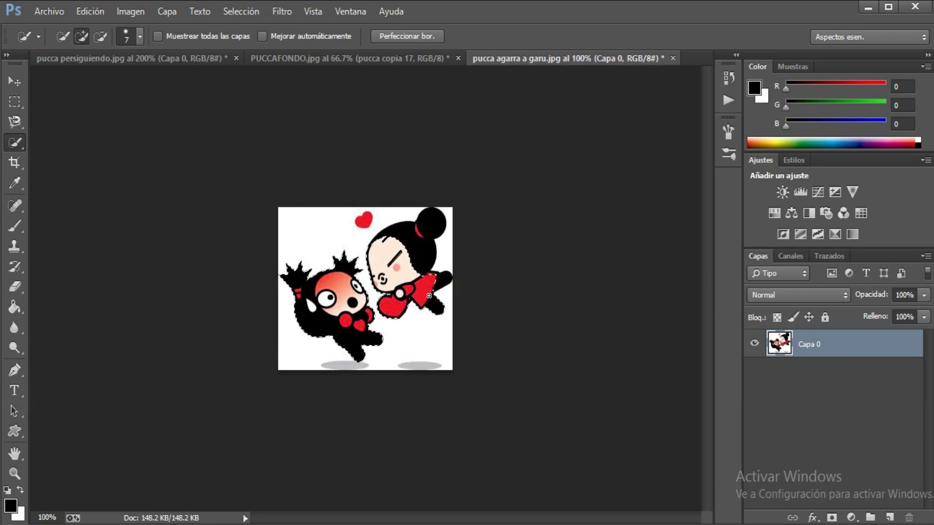
Step: Drag the selected hug pair into the PUCCAFONDO document as new layer Capa 1
key(v)
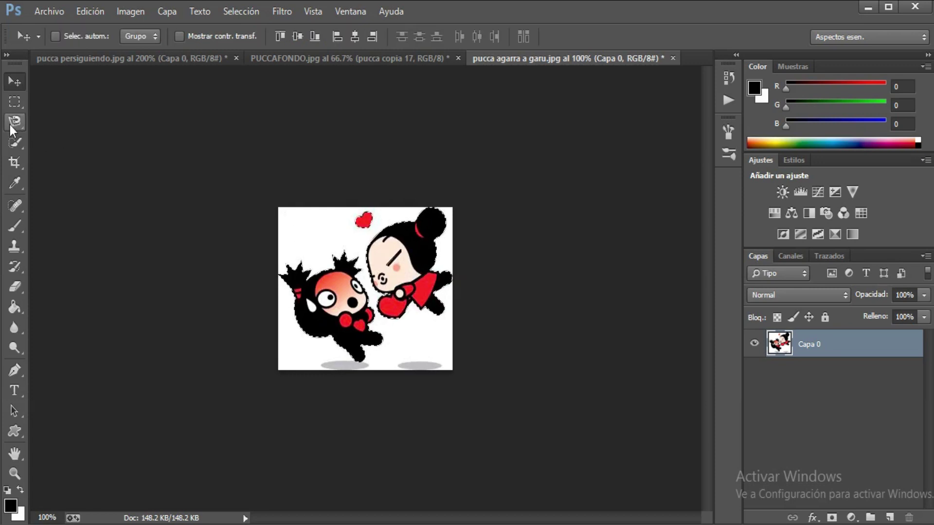
click(14, 141)
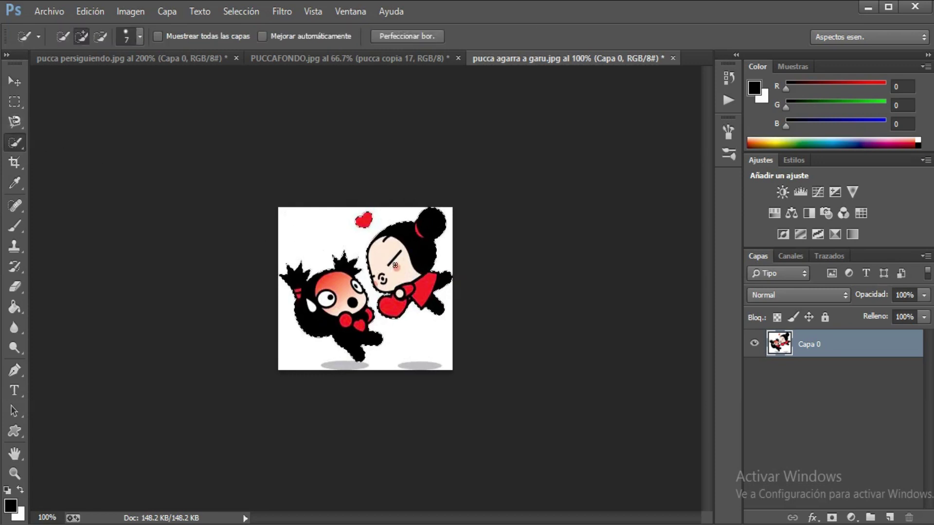
click(15, 81)
mouse_move(364, 319)
mouse_down()
mouse_move(337, 274)
mouse_move(269, 383)
mouse_up()
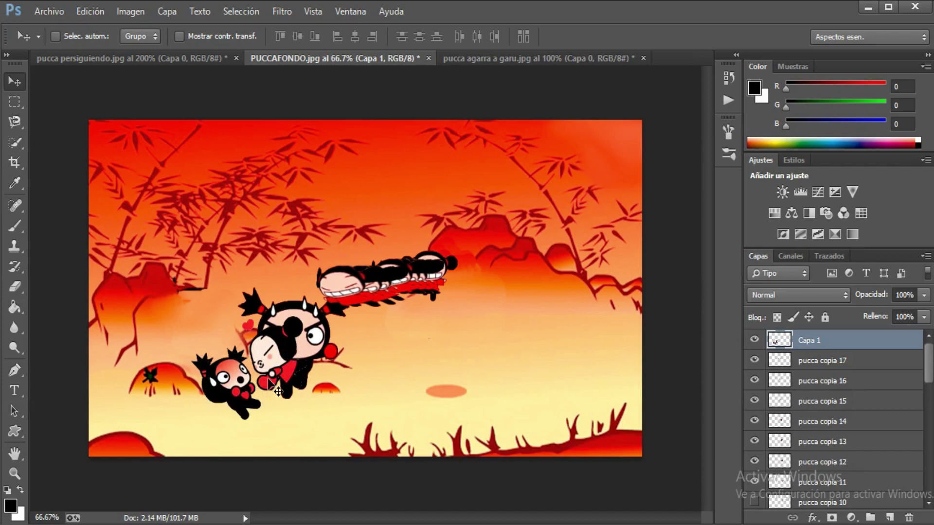
Step: Rotate the hug layer slightly, enlarge it to about 179% by 146%, and place it lower-left
key(ctrl+t)
mouse_move(278, 375)
mouse_down()
mouse_move(329, 361)
mouse_move(407, 416)
mouse_up()
mouse_move(382, 370)
mouse_down()
mouse_move(360, 350)
mouse_move(384, 330)
mouse_up()
key(Return)
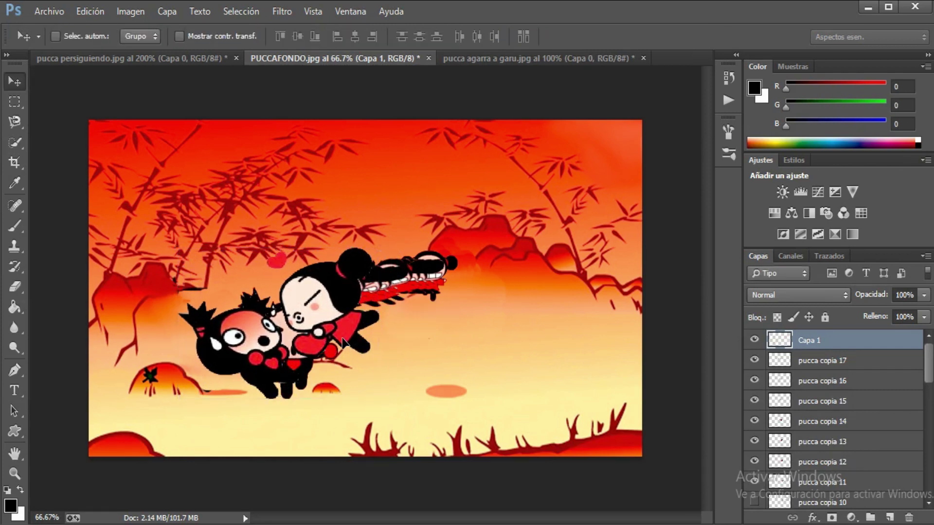
drag(341, 338, 316, 353)
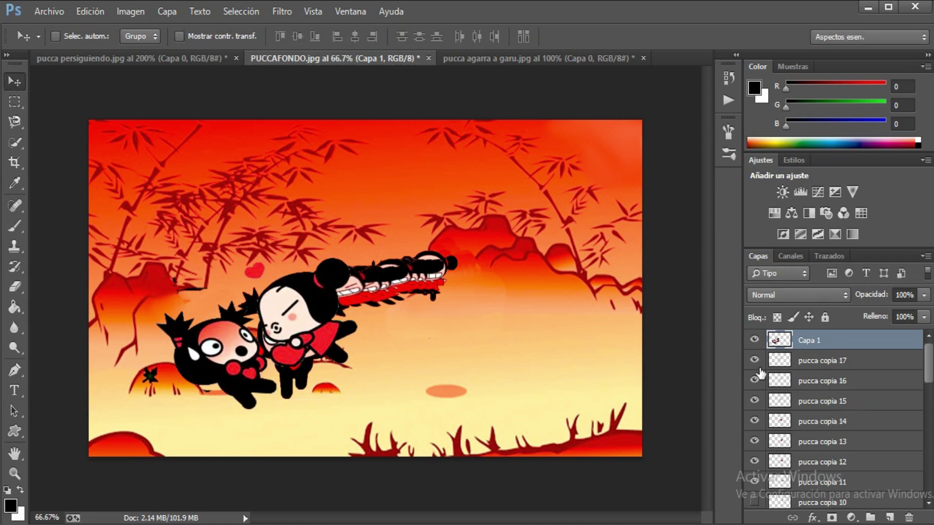
Step: Make pucca copia 10 through pucca copia and the original pucca layer visible
scroll(773, 381, down, 3)
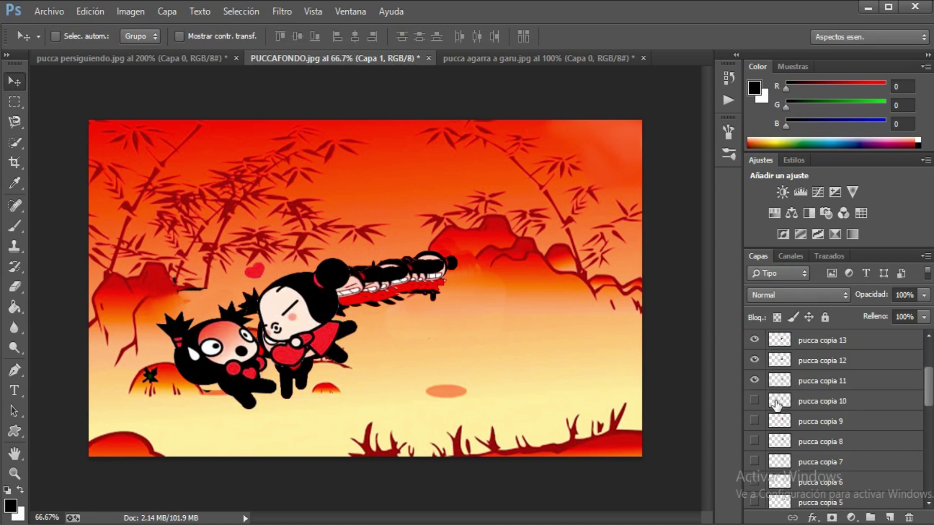
click(755, 400)
click(754, 442)
click(754, 421)
scroll(768, 426, down, 2)
click(754, 381)
click(754, 401)
click(754, 441)
click(754, 421)
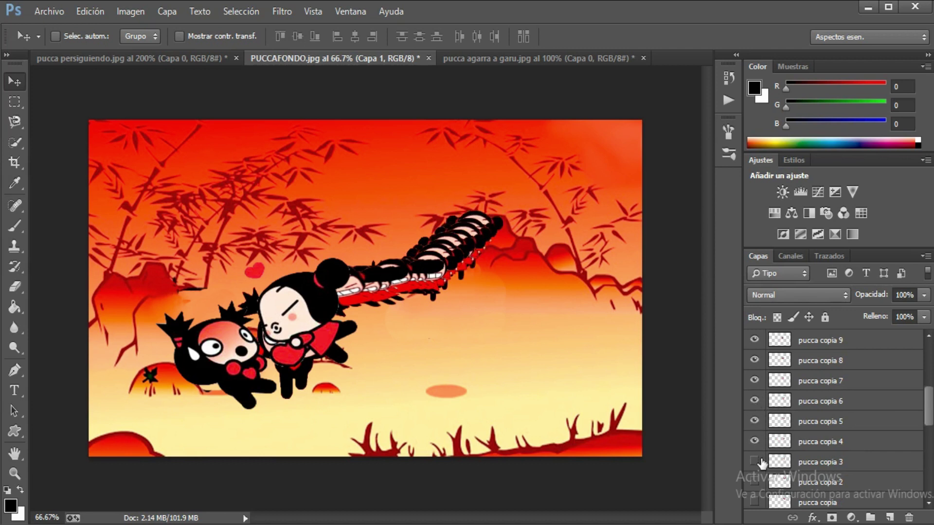
click(754, 462)
scroll(761, 462, down, 3)
click(754, 360)
click(754, 381)
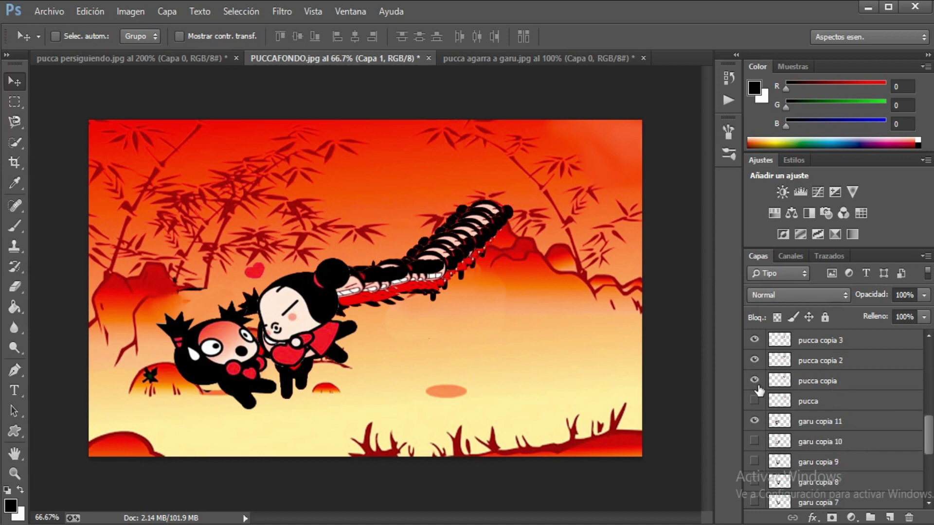
click(755, 401)
Step: Make garu copia 10 down through garu copia visible
scroll(767, 429, down, 3)
click(754, 339)
click(754, 360)
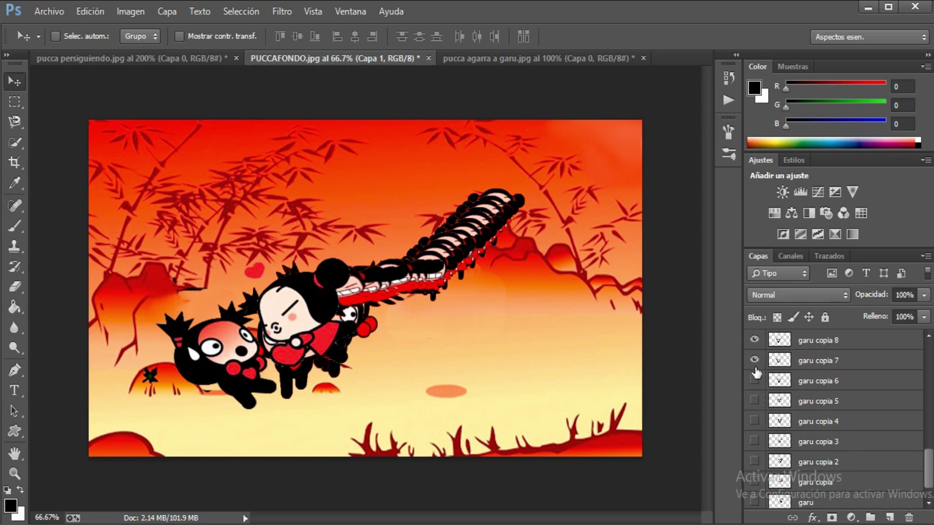
click(755, 381)
click(754, 400)
click(755, 421)
click(754, 441)
click(754, 462)
scroll(802, 452, down, 1)
click(754, 457)
scroll(761, 462, up, 3)
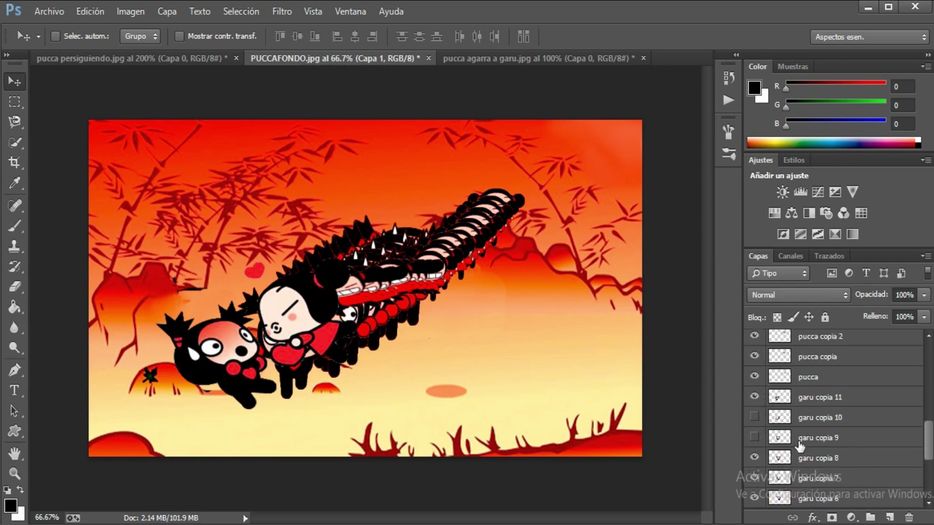
click(754, 417)
click(754, 437)
scroll(778, 433, up, 2)
scroll(788, 428, up, 2)
scroll(803, 424, up, 3)
scroll(802, 425, down, 4)
scroll(803, 426, down, 5)
scroll(802, 429, up, 4)
scroll(802, 431, up, 4)
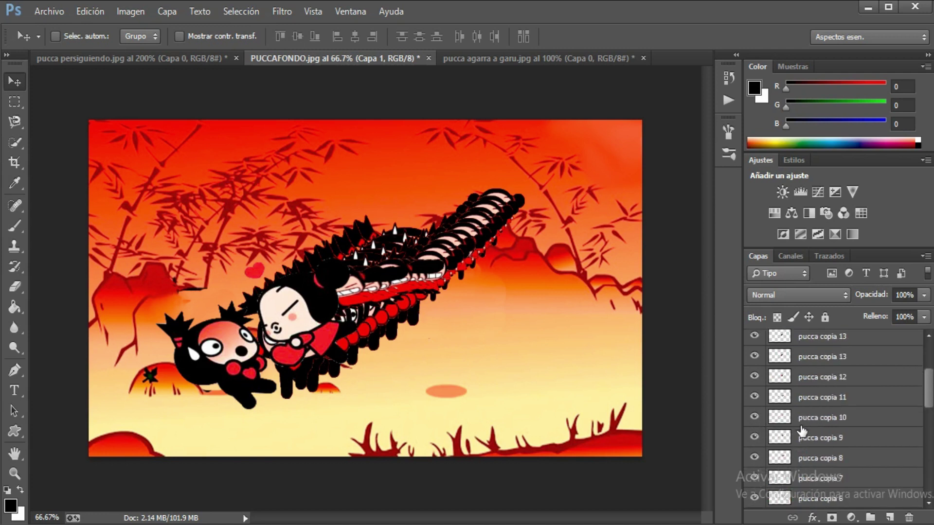
scroll(801, 430, up, 3)
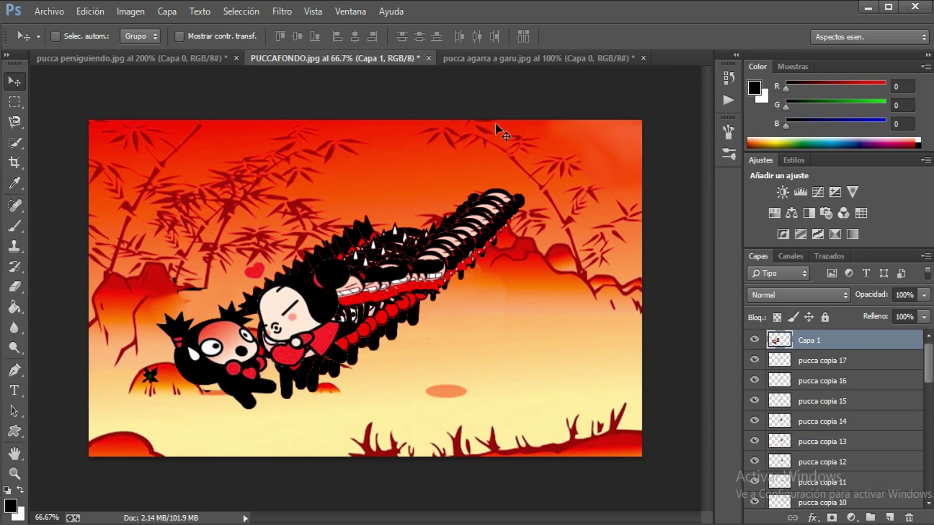
Step: Create a frame animation from the Timeline panel, with the first frame delayed 2 seconds
click(351, 12)
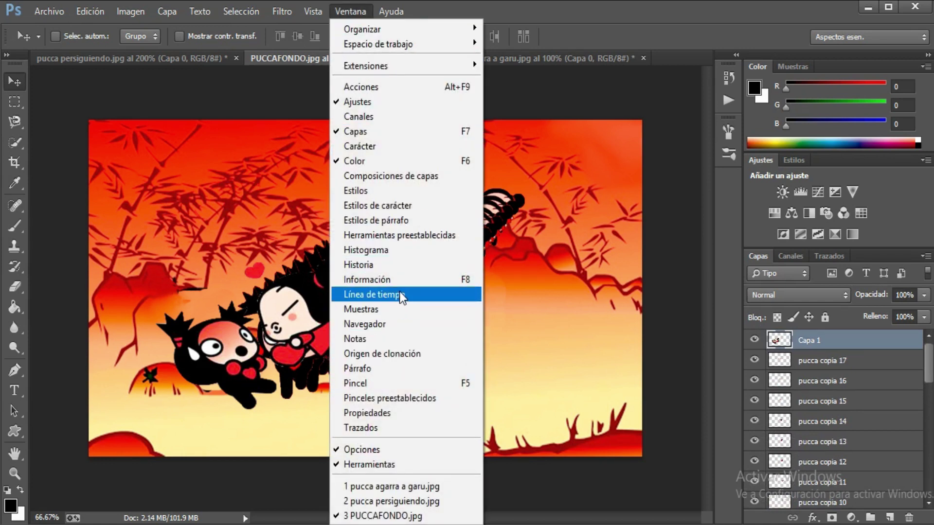
click(398, 294)
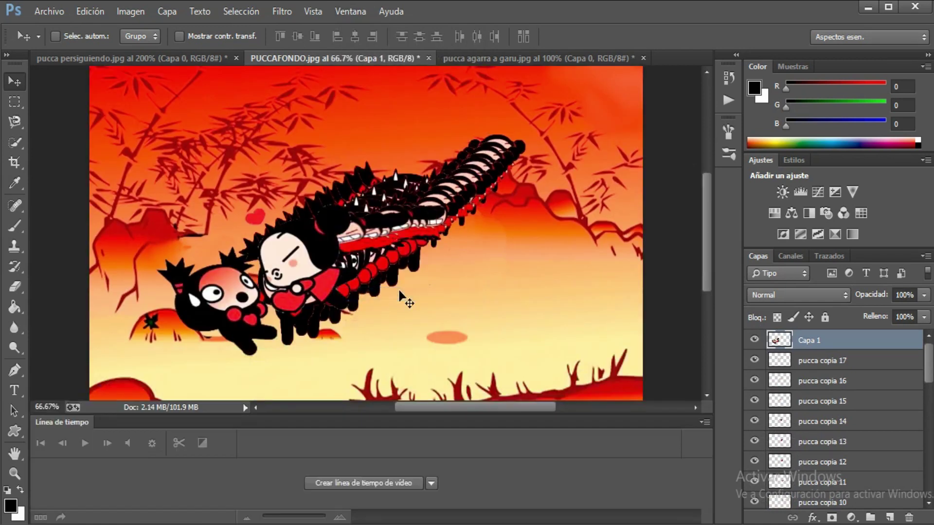
click(351, 484)
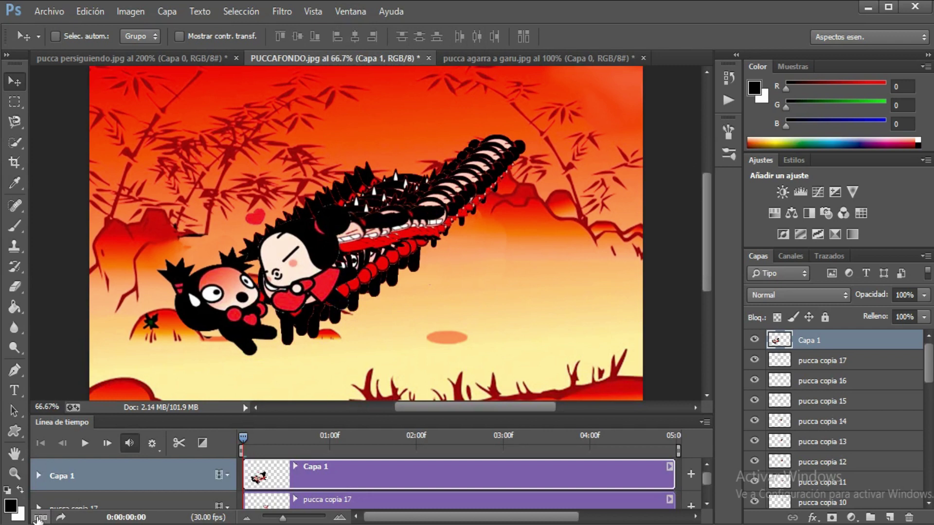
click(40, 517)
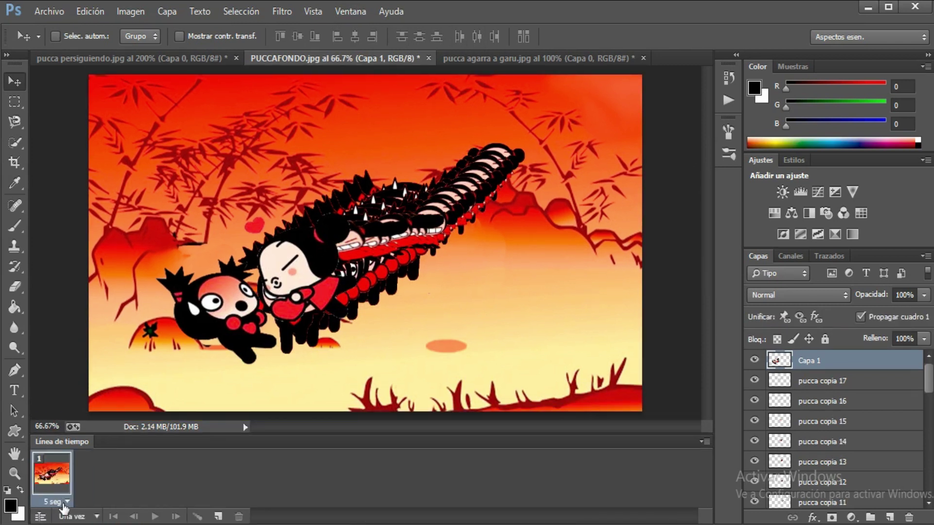
click(65, 503)
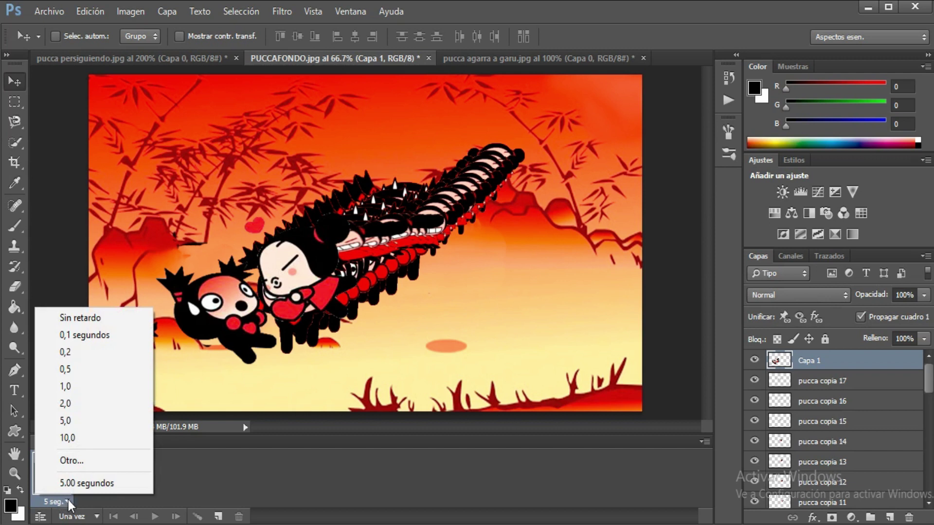
click(74, 406)
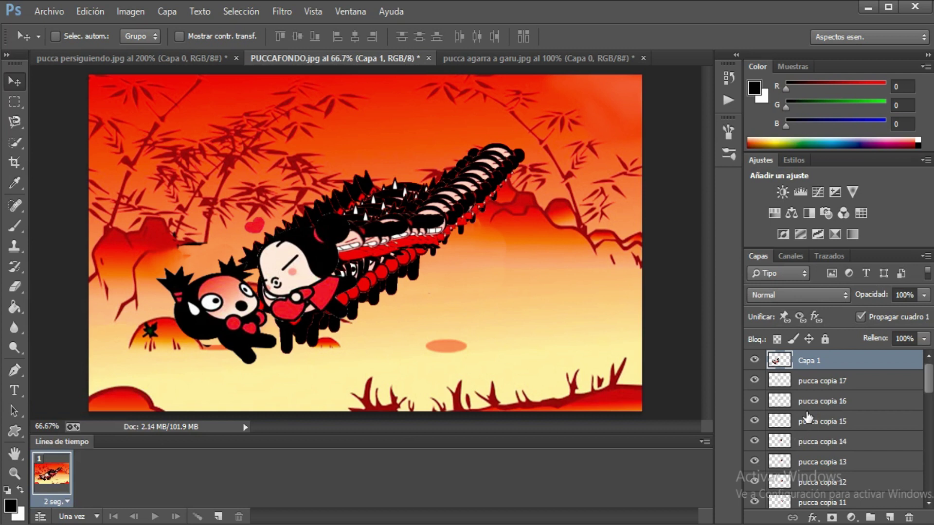
Step: Hide Capa 1 and the pucca copia layers, leaving the original pucca visible
mouse_move(754, 362)
mouse_down()
mouse_move(755, 482)
mouse_move(807, 466)
mouse_up()
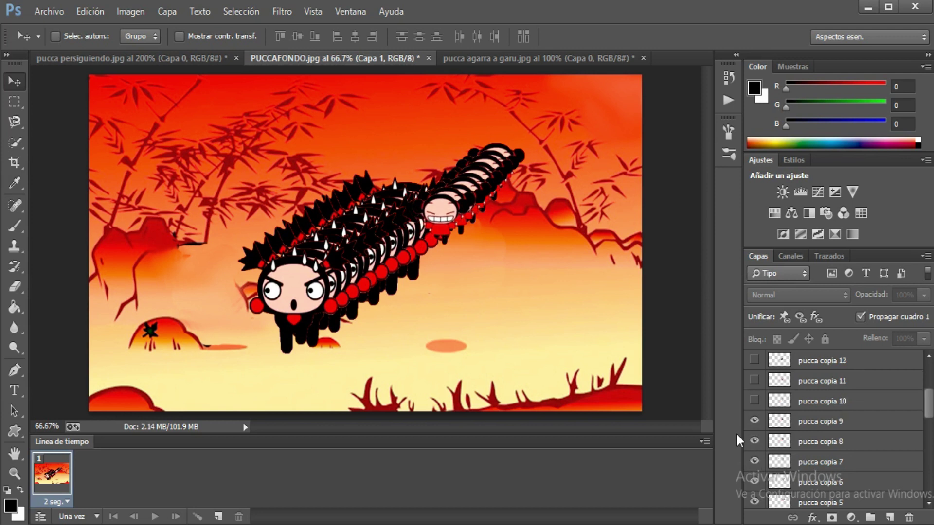
mouse_move(747, 427)
mouse_down()
mouse_move(757, 466)
mouse_move(761, 417)
mouse_move(754, 483)
mouse_move(773, 445)
mouse_up()
scroll(774, 445, down, 1)
click(754, 443)
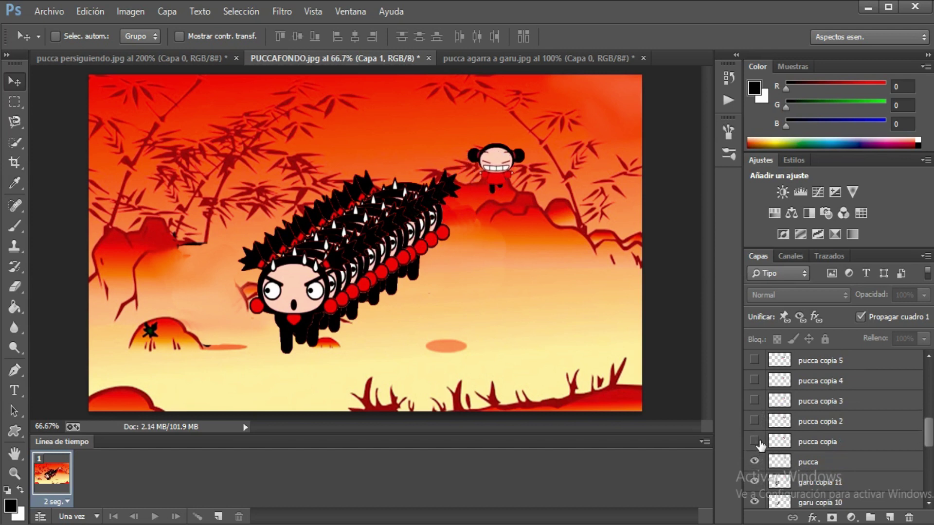
scroll(813, 444, down, 1)
click(808, 401)
Step: Hide garu copia 11 down through garu copia
drag(754, 421, 755, 462)
scroll(778, 469, down, 2)
drag(755, 379, 753, 482)
scroll(753, 482, down, 2)
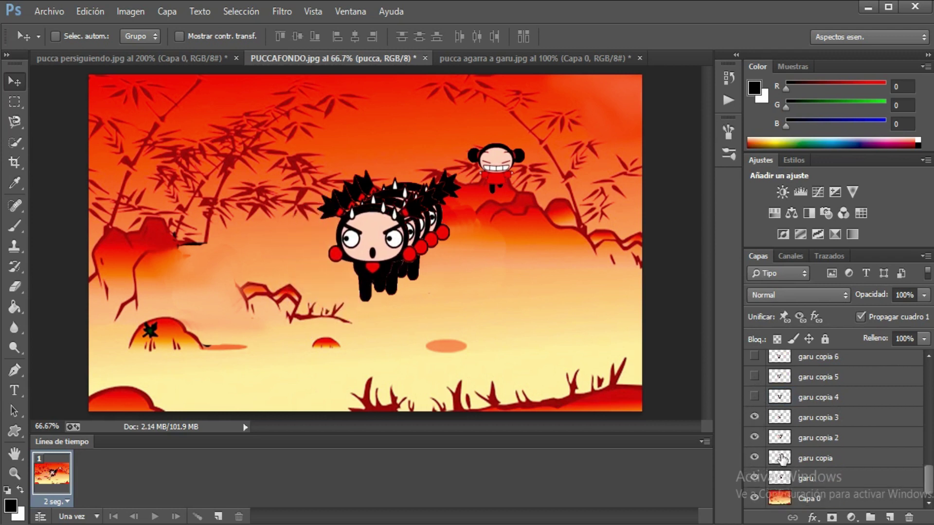
click(753, 437)
click(755, 458)
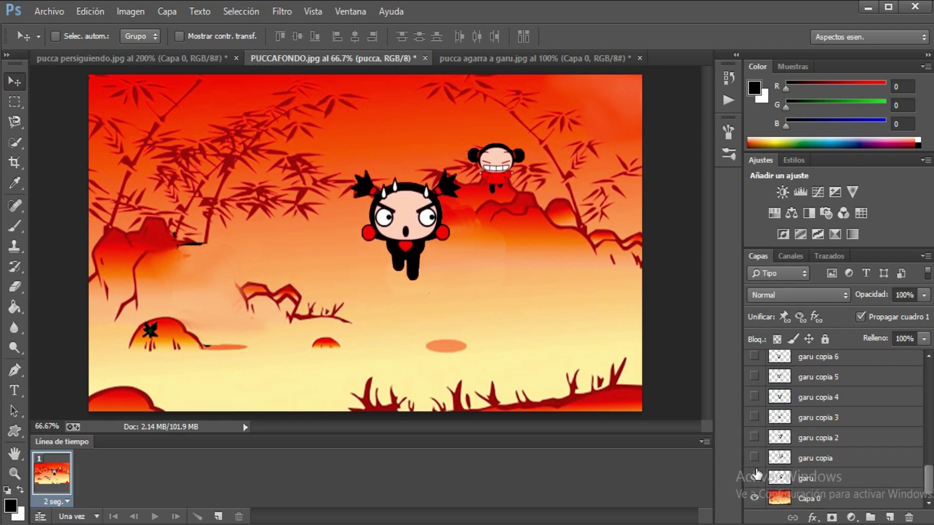
scroll(822, 428, up, 2)
scroll(821, 428, up, 2)
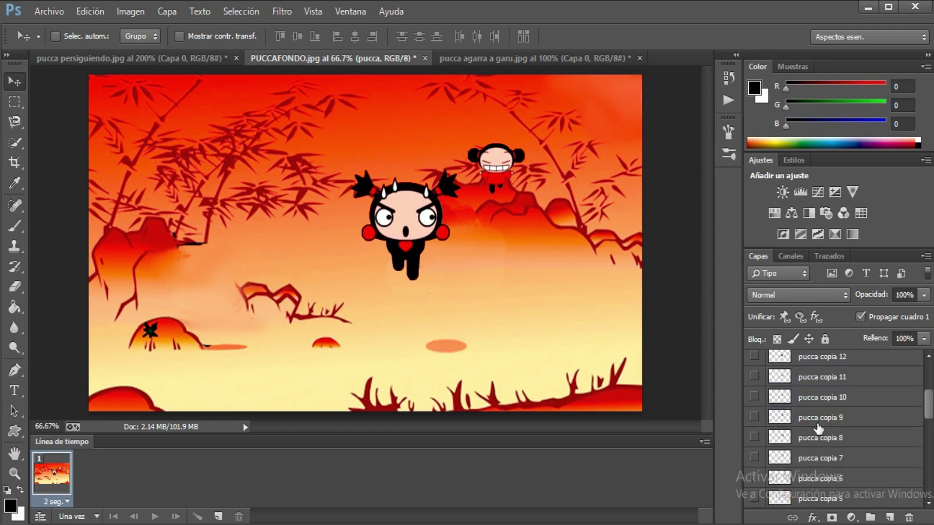
scroll(818, 428, up, 5)
scroll(818, 428, down, 5)
scroll(820, 434, down, 3)
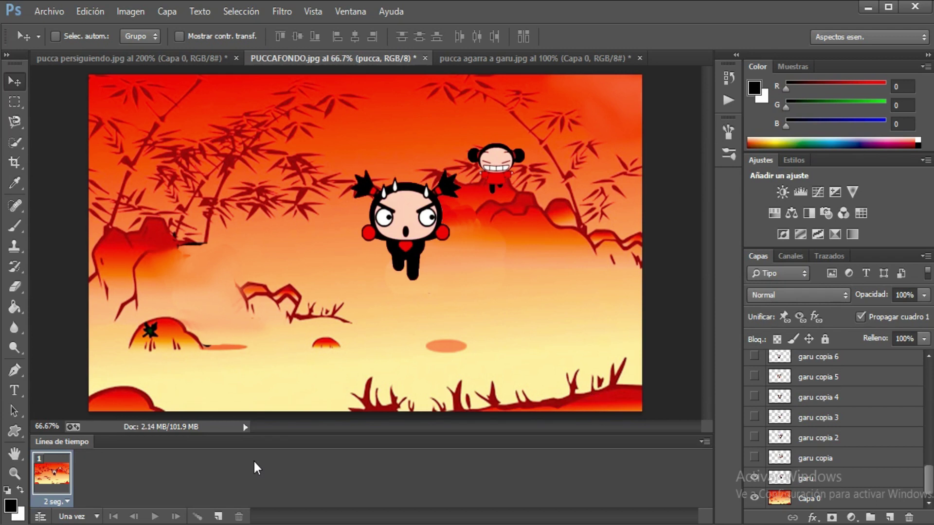
Step: Duplicate the frame to create frame 2 and give it a custom 0.05-second delay
click(219, 518)
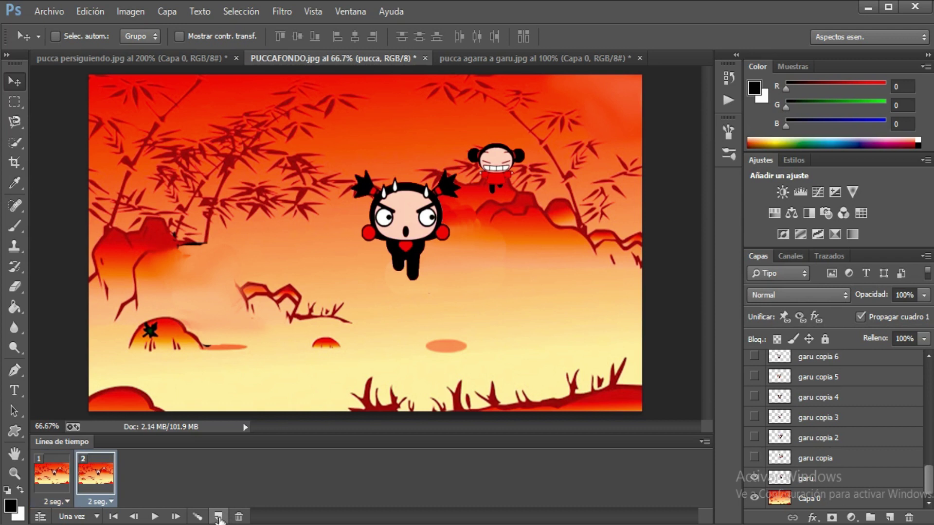
click(101, 503)
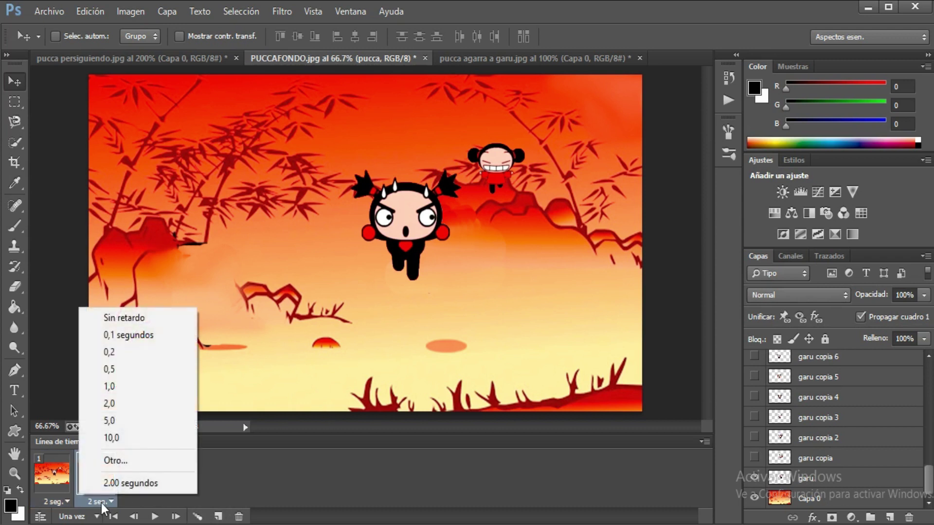
click(113, 460)
text(0.05)
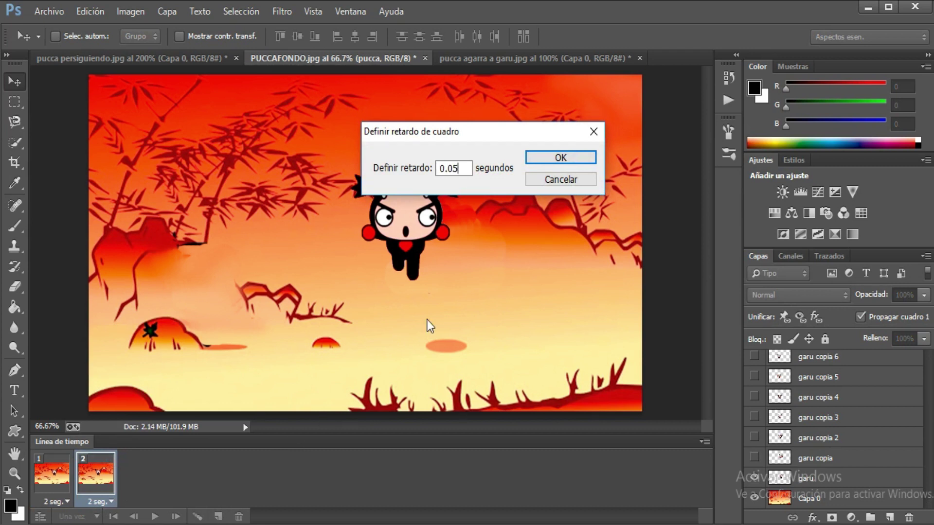
click(535, 162)
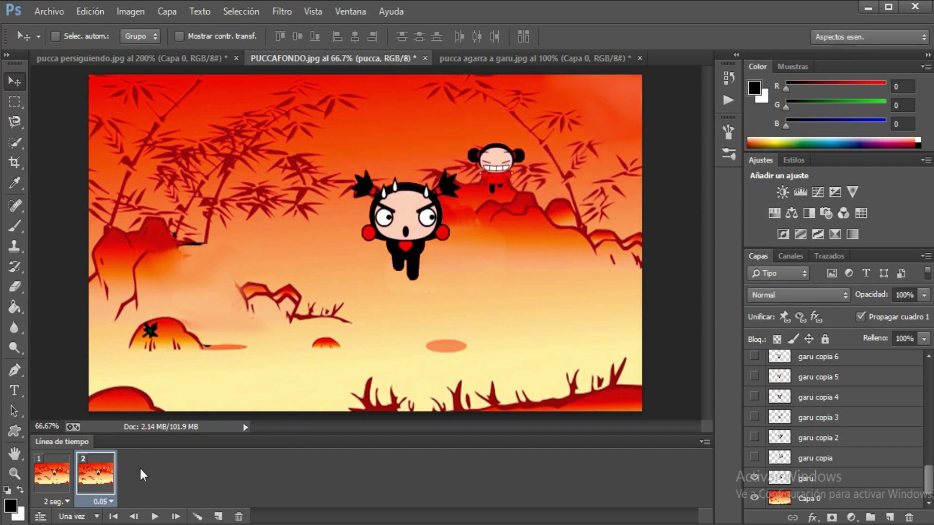
Step: Hide the standalone Garu layer and swap small Pucca to its 'pucca copia' pose
click(753, 479)
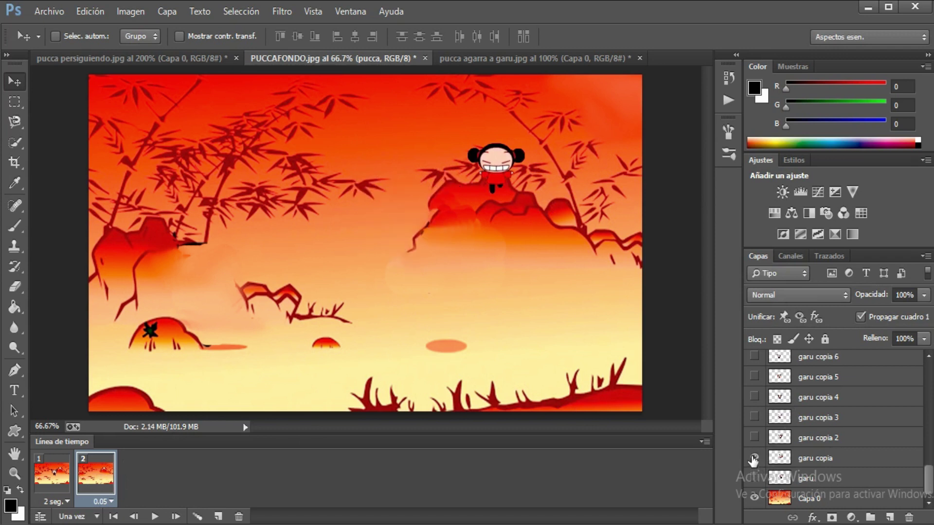
scroll(774, 425, up, 5)
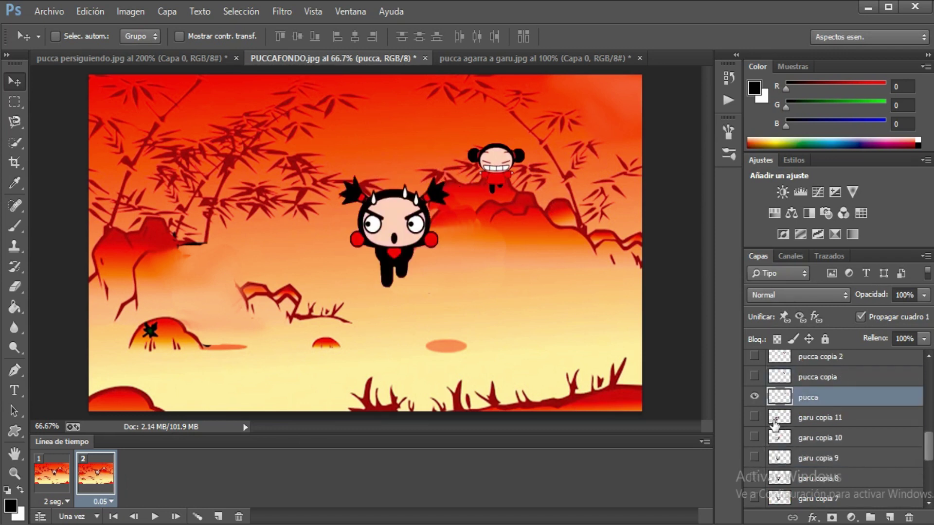
click(755, 397)
click(754, 377)
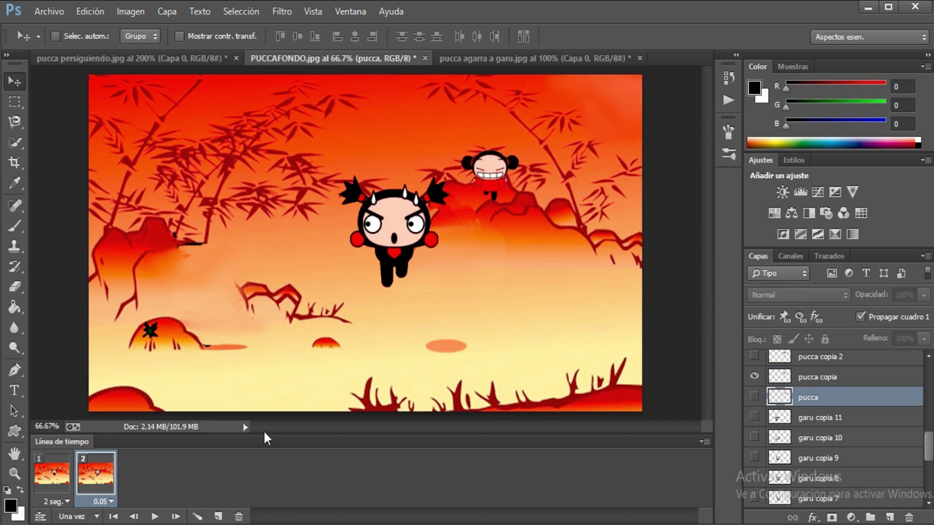
Step: Add frame 3 showing the 'garu copia 2' and 'pucca copia 2' poses
click(220, 517)
scroll(756, 447, down, 5)
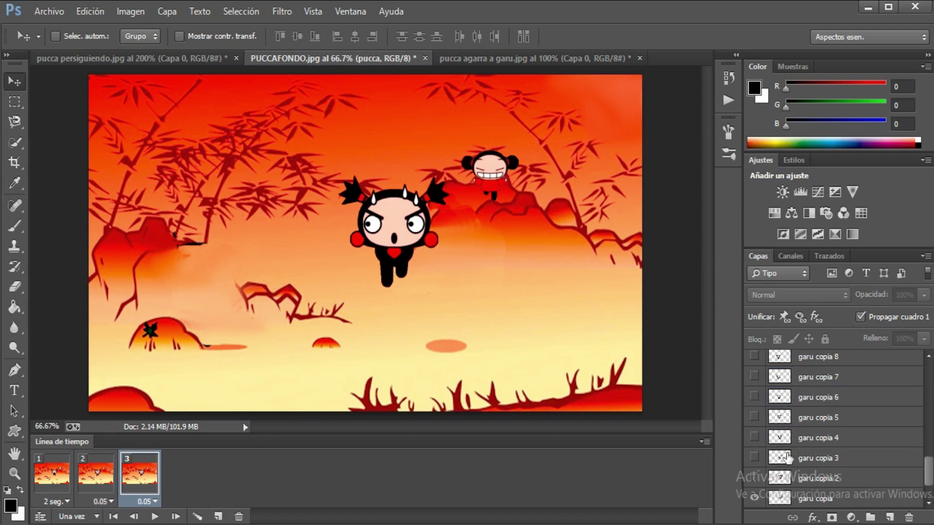
click(754, 458)
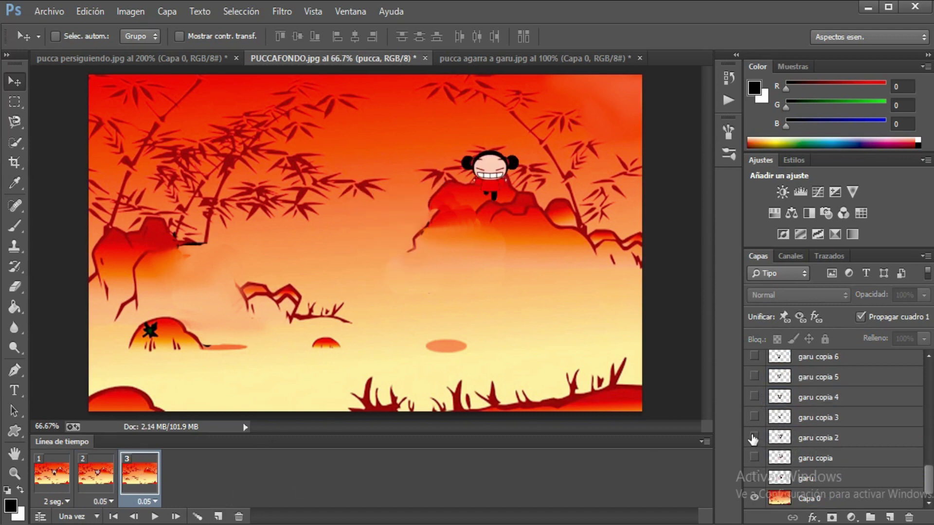
click(754, 437)
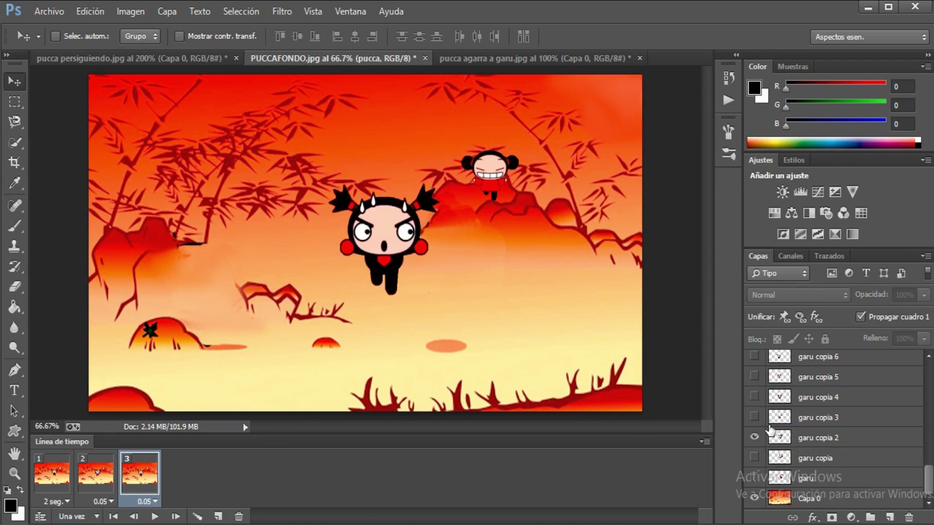
scroll(770, 429, up, 2)
scroll(769, 430, up, 3)
click(754, 376)
click(754, 356)
Step: Add frames 4 and 5, advancing Garu to 'garu copia 4' and Pucca to 'pucca copia 4'
click(218, 516)
scroll(824, 447, down, 2)
click(755, 457)
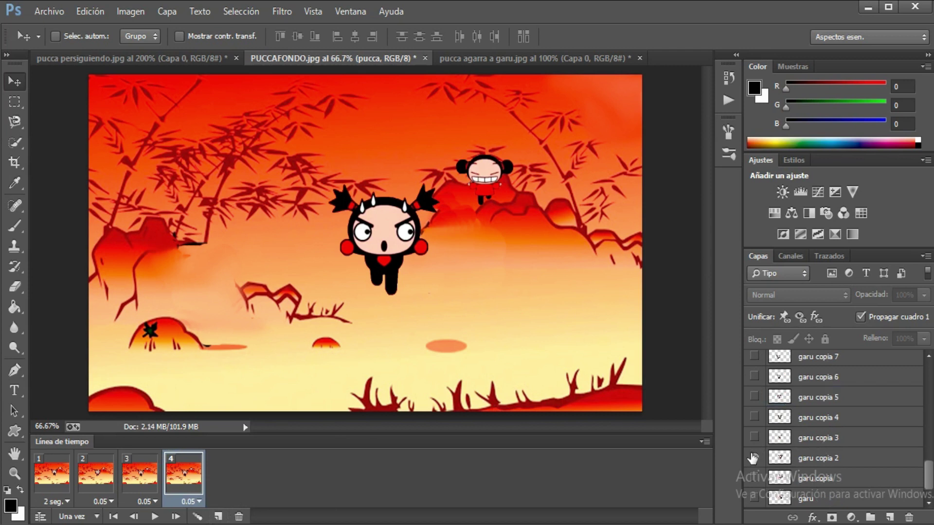
click(754, 437)
scroll(754, 437, up, 4)
click(754, 417)
click(217, 517)
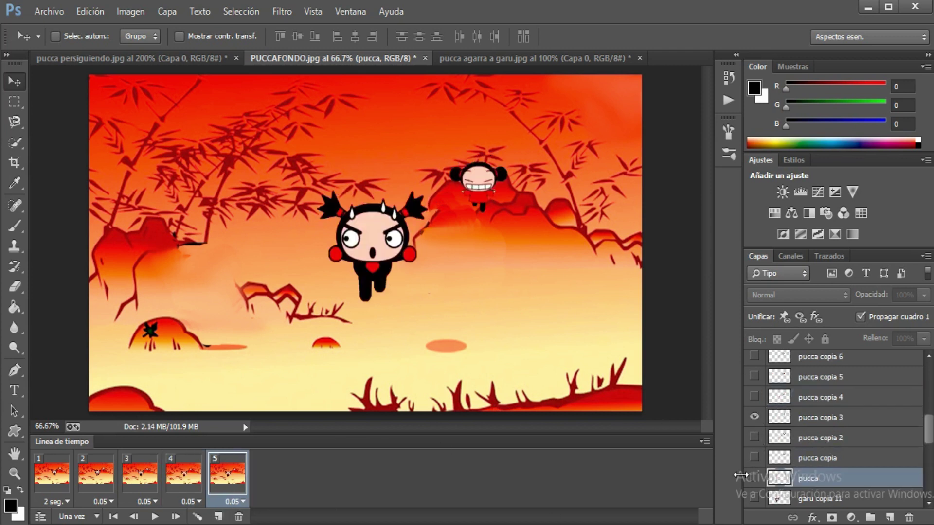
scroll(823, 438, down, 5)
click(754, 417)
click(754, 396)
scroll(777, 398, up, 5)
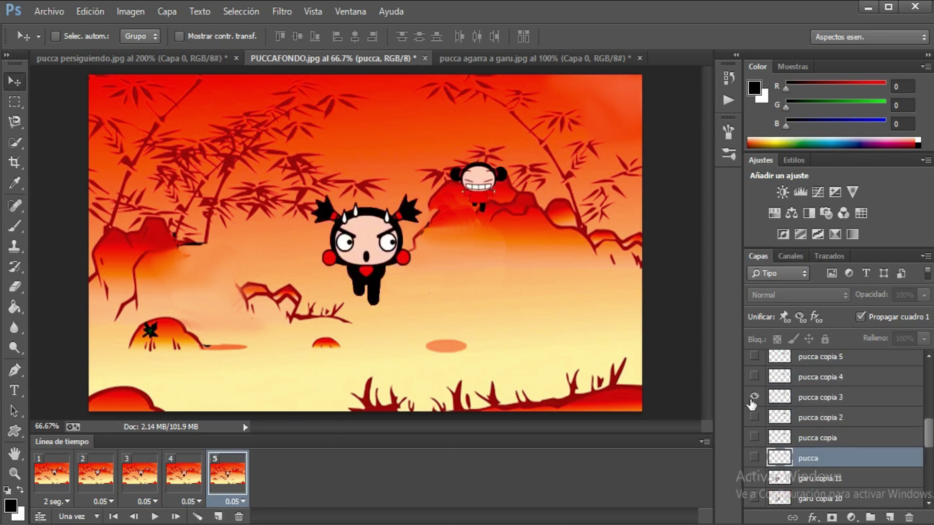
click(754, 397)
click(754, 377)
Step: Add frames 6 and 7, advancing both Garu and Pucca up to 'pucca copia 6'
click(218, 516)
scroll(826, 438, down, 2)
click(754, 478)
click(754, 457)
scroll(773, 421, up, 3)
click(754, 396)
click(755, 376)
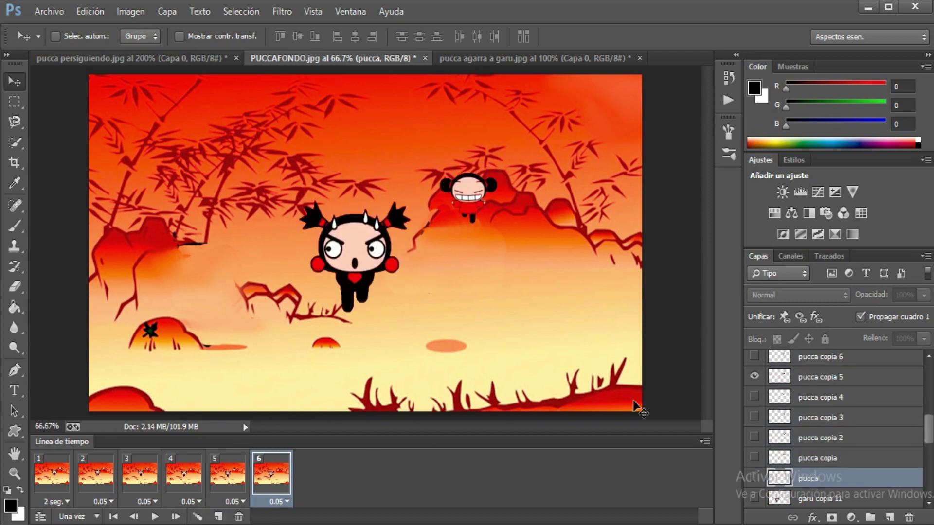
click(217, 517)
scroll(795, 464, down, 3)
scroll(794, 464, down, 1)
click(754, 478)
click(754, 458)
scroll(778, 437, up, 9)
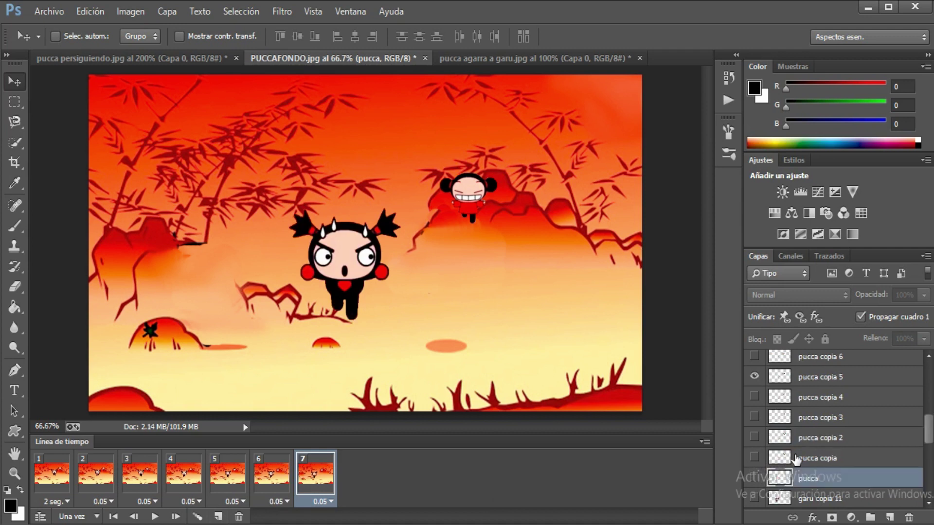
click(754, 417)
click(754, 397)
Step: Add frame 8 with Garu's next pose and Pucca's 'pucca copia 7' pose
click(218, 516)
scroll(802, 437, down, 5)
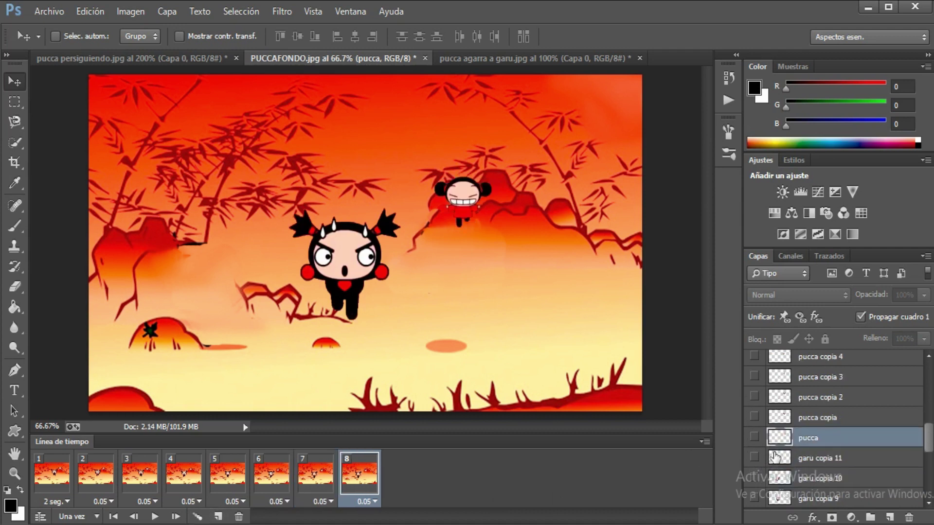
click(754, 498)
click(754, 478)
scroll(773, 444, up, 5)
click(755, 459)
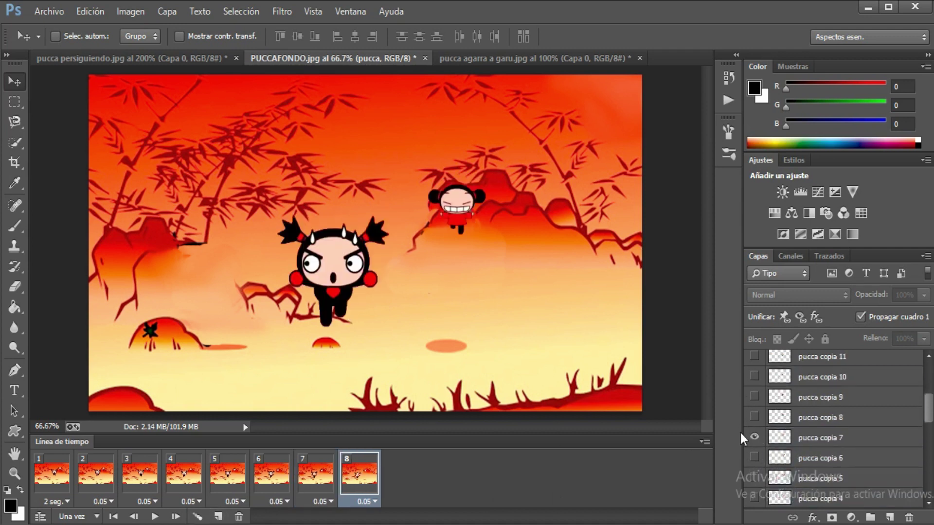
click(217, 517)
scroll(792, 467, down, 2)
scroll(794, 467, up, 1)
click(754, 435)
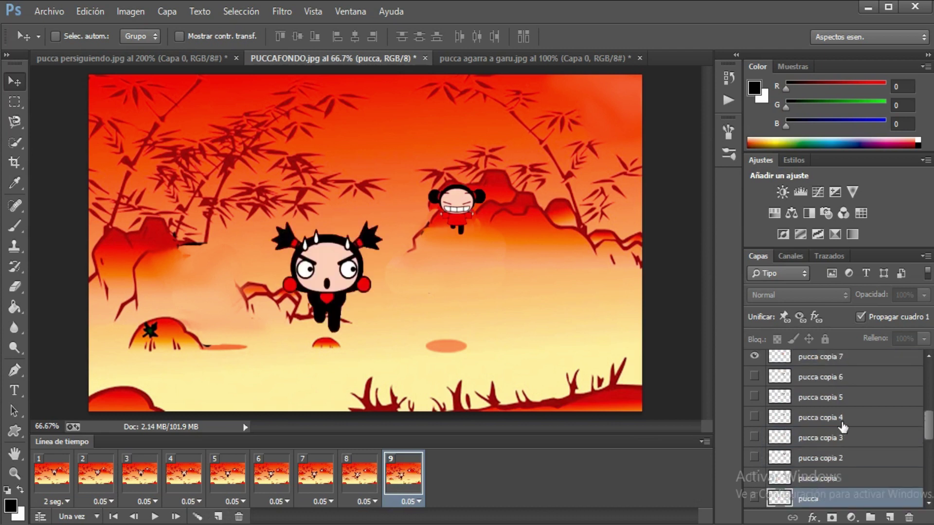
scroll(841, 425, up, 4)
click(754, 417)
Step: Add the next frame, advancing Garu and Pucca one pose each
click(218, 516)
scroll(778, 452, down, 5)
scroll(778, 438, down, 2)
click(755, 396)
scroll(778, 418, up, 5)
scroll(778, 418, up, 2)
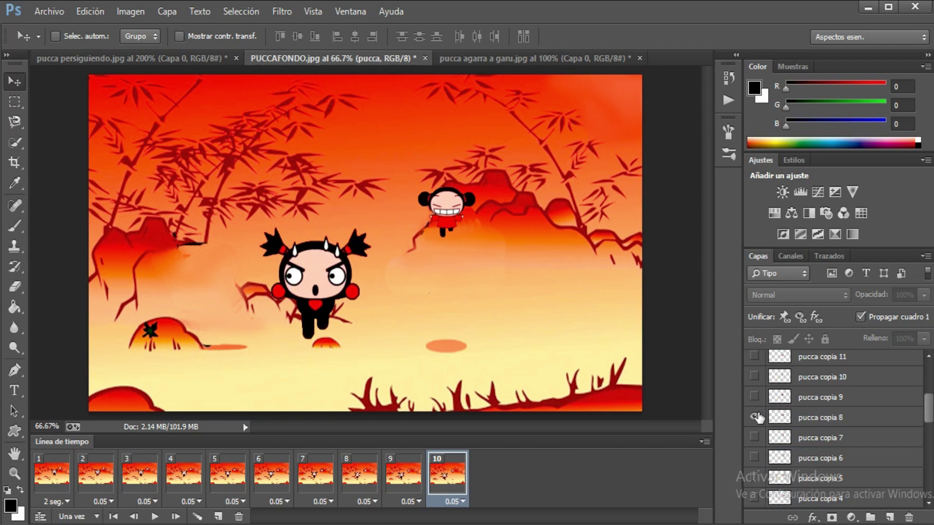
click(754, 418)
click(754, 397)
Step: Add frame 11 with the following Garu and Pucca poses
click(218, 516)
scroll(778, 452, down, 5)
scroll(778, 452, down, 2)
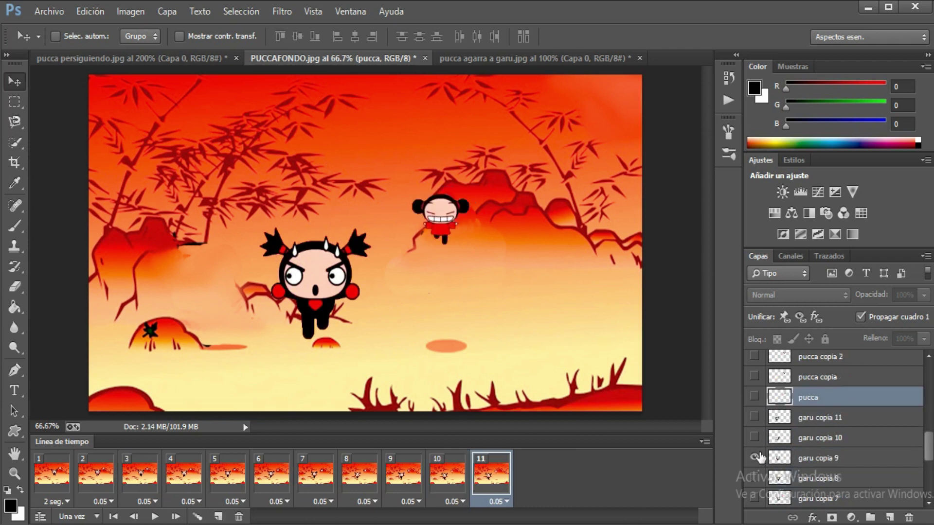
click(754, 458)
click(754, 438)
scroll(776, 444, up, 7)
click(754, 458)
click(754, 438)
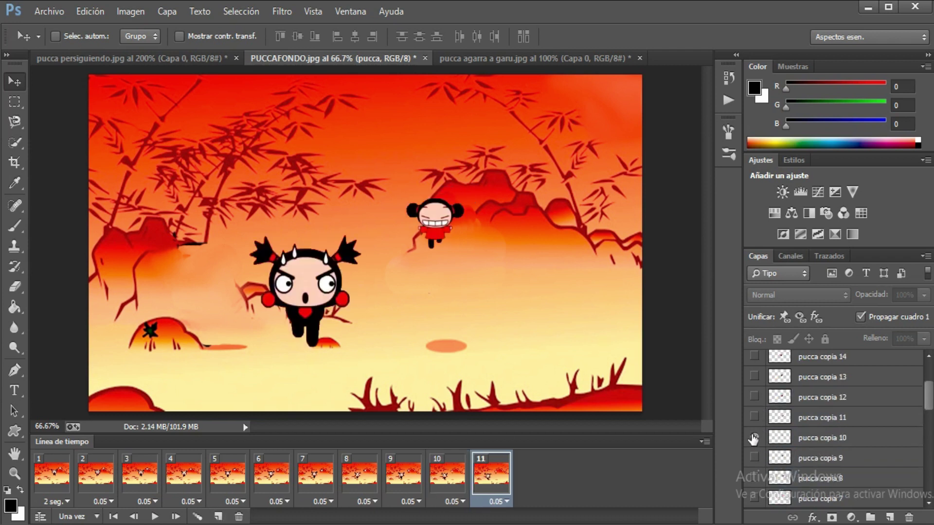
Step: Add frame 12 showing the 'garu copia 11' and 'pucca copia 11' poses
click(218, 517)
scroll(753, 456, down, 5)
scroll(752, 456, down, 2)
click(754, 458)
click(754, 438)
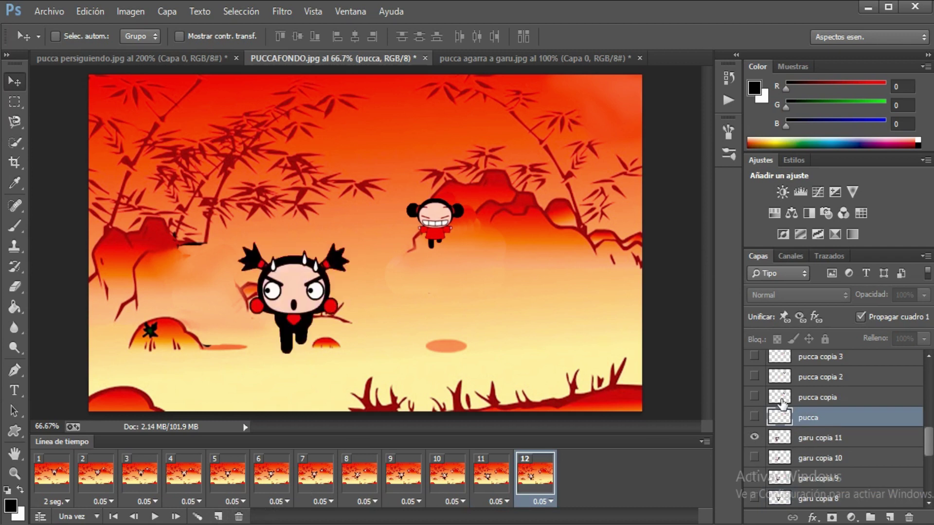
scroll(759, 423, up, 7)
click(754, 458)
click(754, 437)
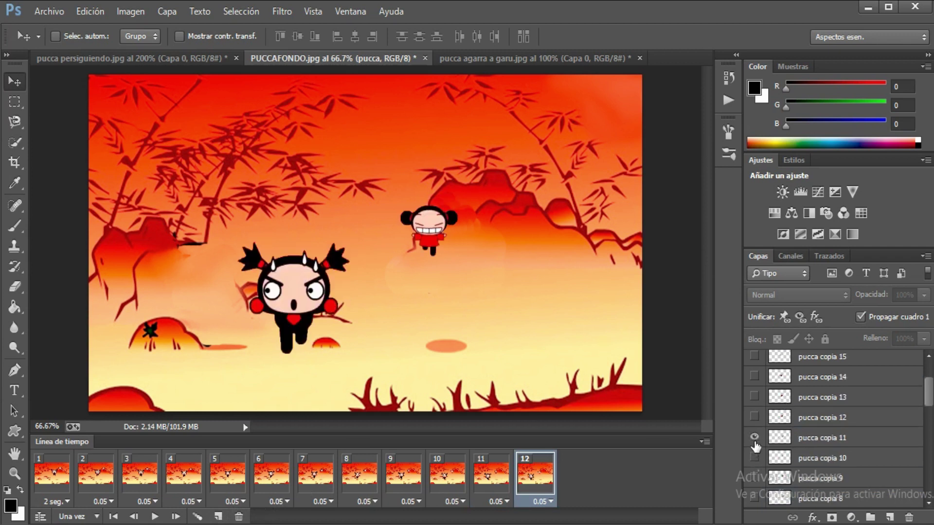
scroll(806, 426, down, 5)
scroll(806, 426, down, 2)
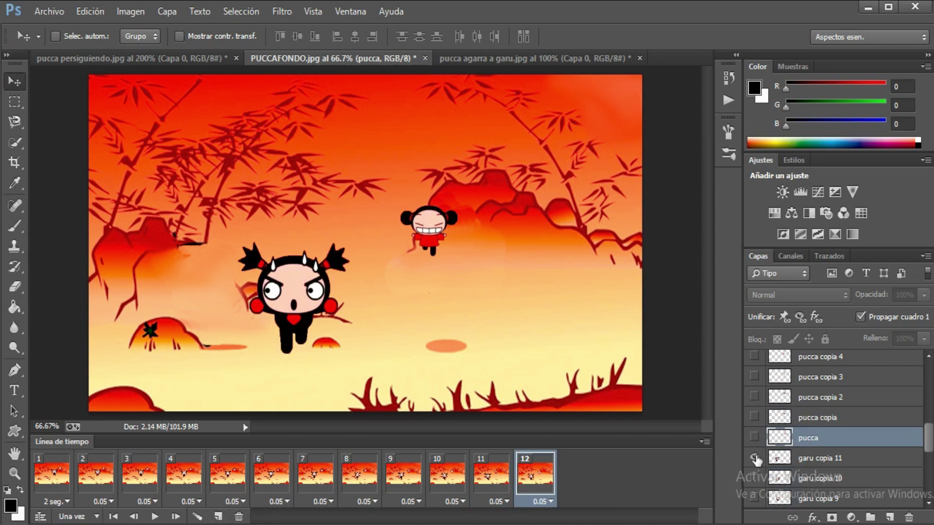
click(754, 437)
click(754, 438)
Step: Add frames 13 to 15, stepping Pucca through 'pucca copia 12', 13 and 14
click(218, 516)
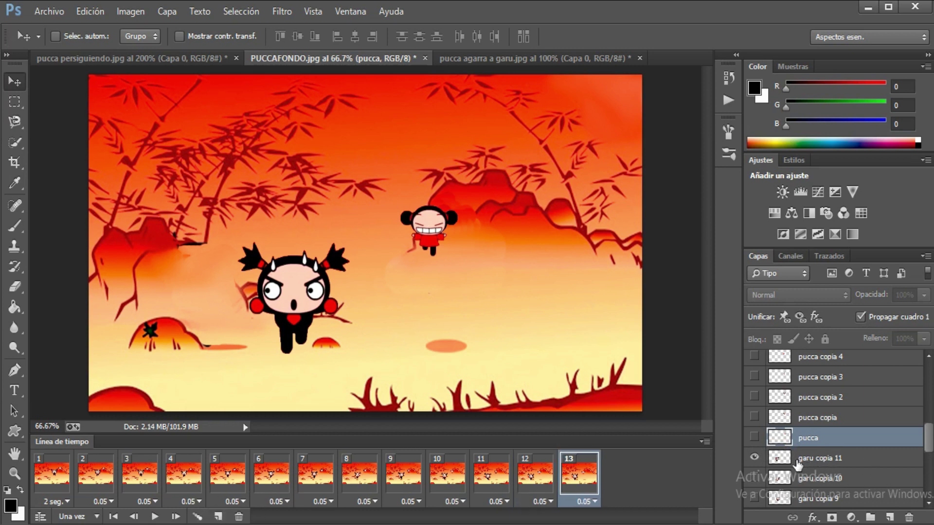
scroll(797, 438, up, 4)
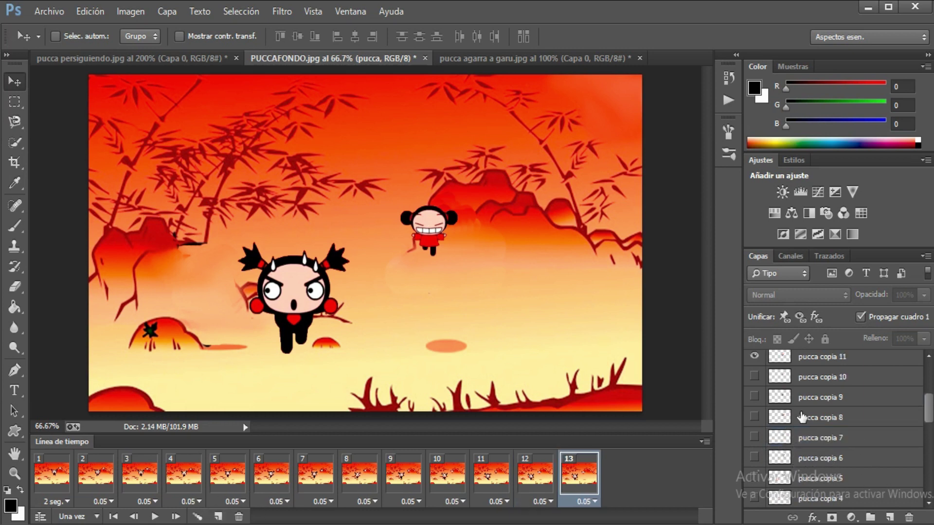
click(754, 438)
click(754, 417)
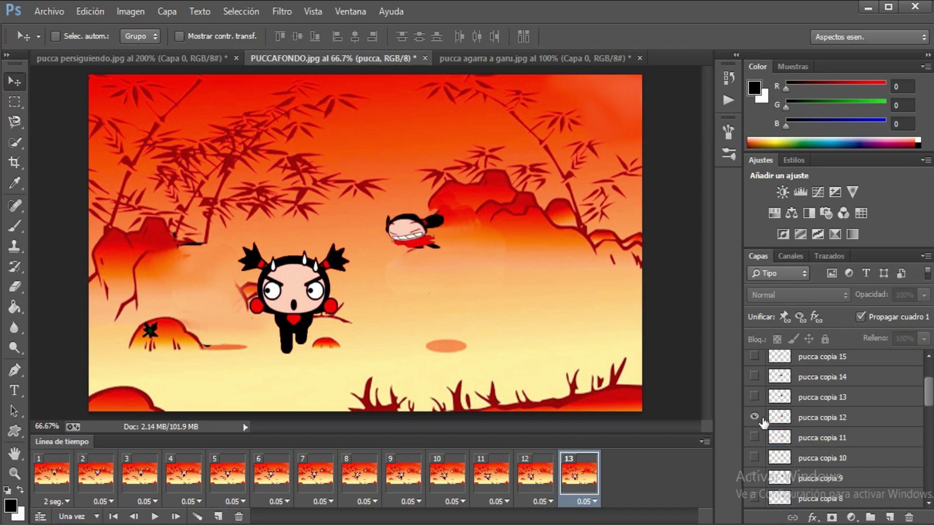
click(218, 516)
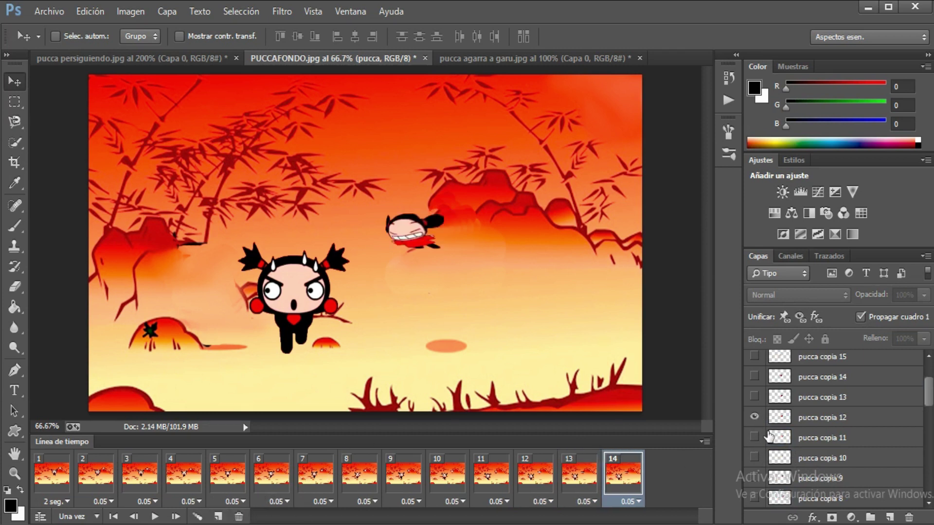
click(754, 417)
click(754, 398)
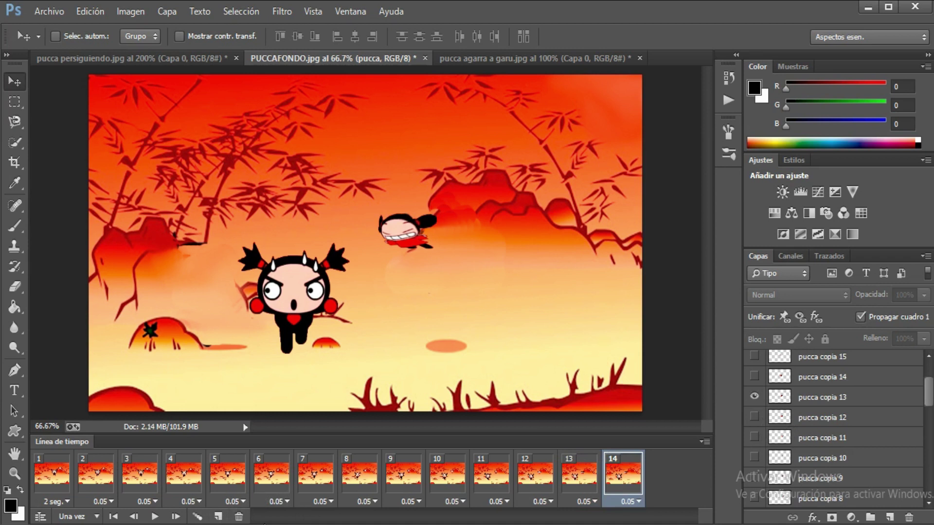
click(218, 517)
scroll(765, 430, up, 2)
click(753, 462)
click(754, 441)
Step: Add frames 16 to 18, stepping Pucca through 'pucca copia 15', 16 and 17
click(219, 517)
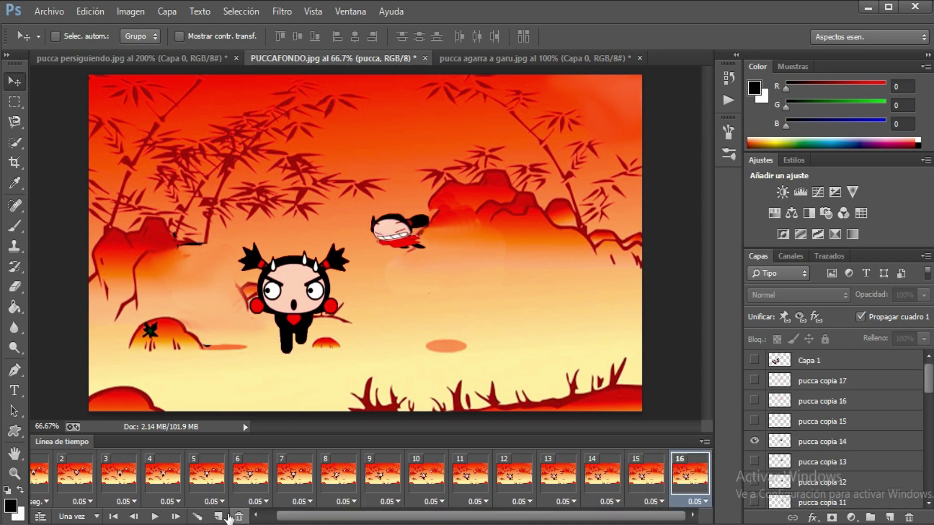
click(754, 441)
click(754, 421)
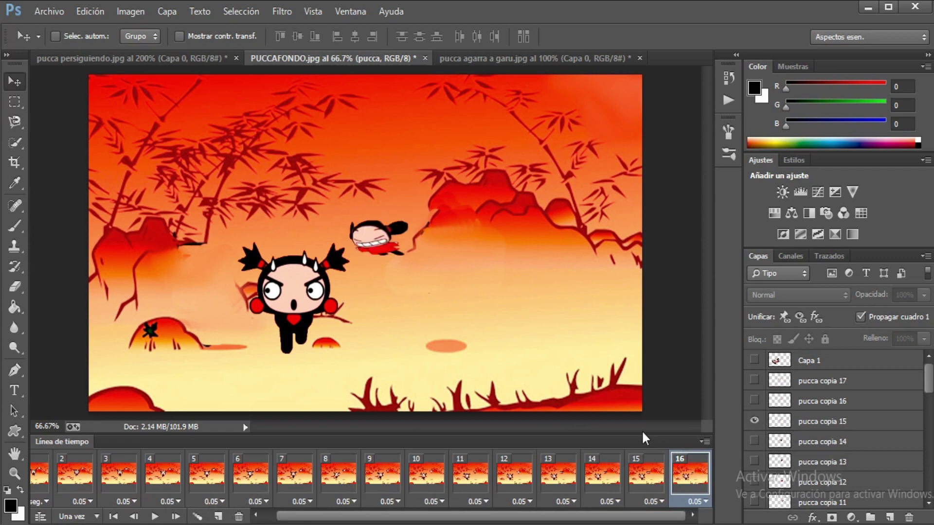
click(218, 517)
click(754, 421)
click(754, 400)
click(218, 516)
click(754, 401)
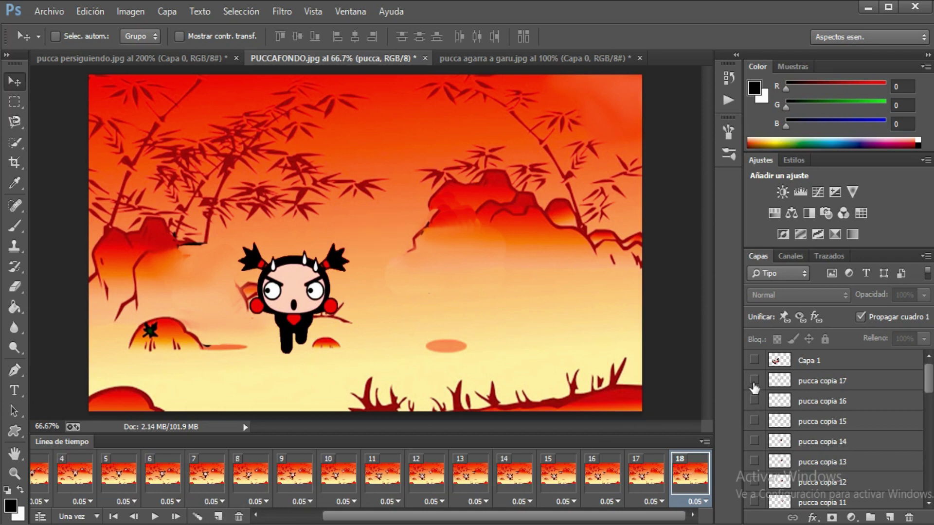
click(754, 381)
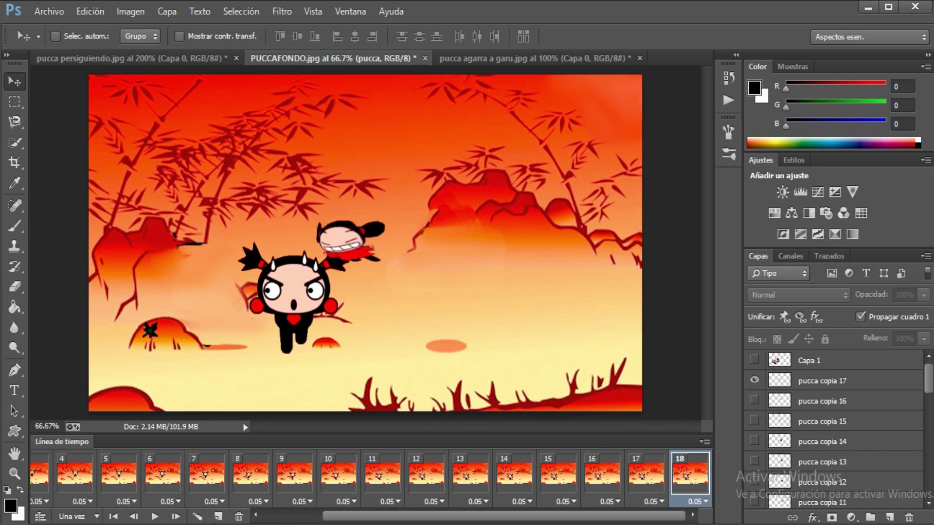
Step: Add frame 19, hiding 'pucca copia 17' and showing the 'Capa 1' hug image
click(218, 516)
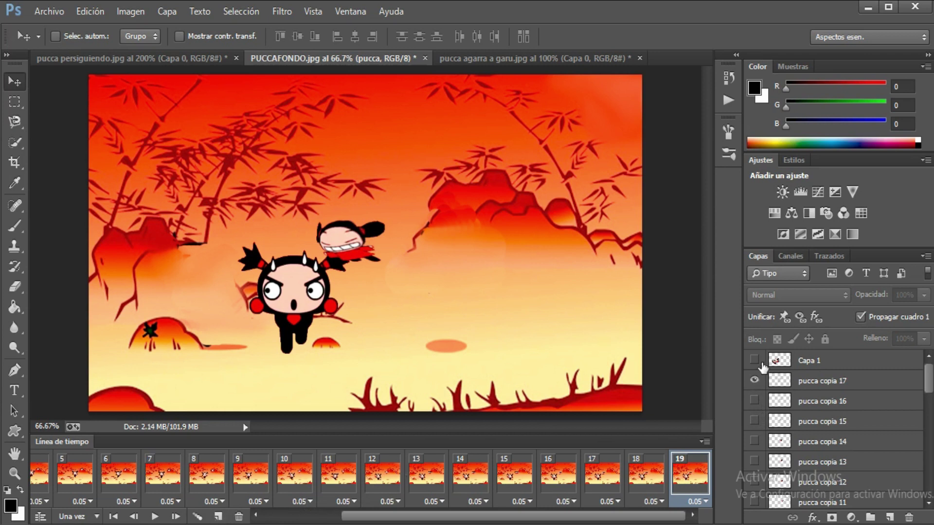
click(754, 381)
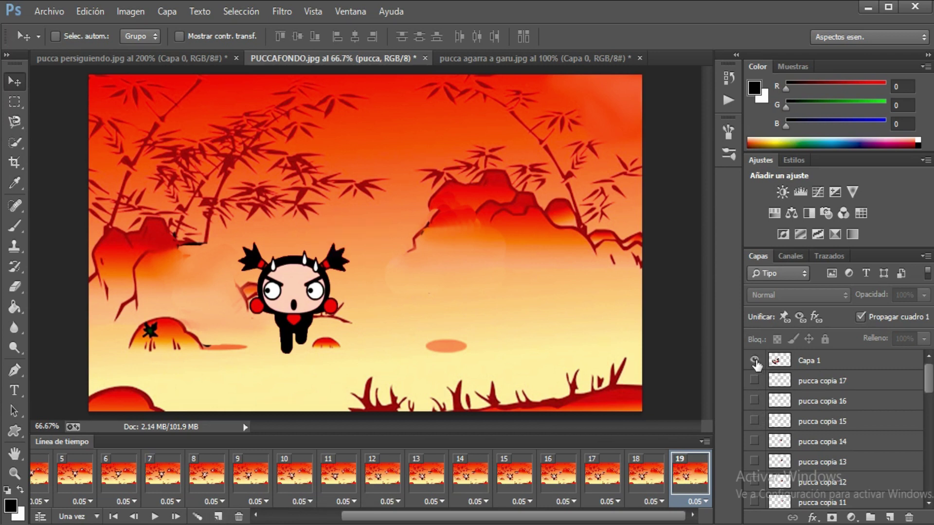
click(754, 360)
Step: Hide the leftover 'garu copia 11' layer in the final frame
scroll(803, 423, down, 5)
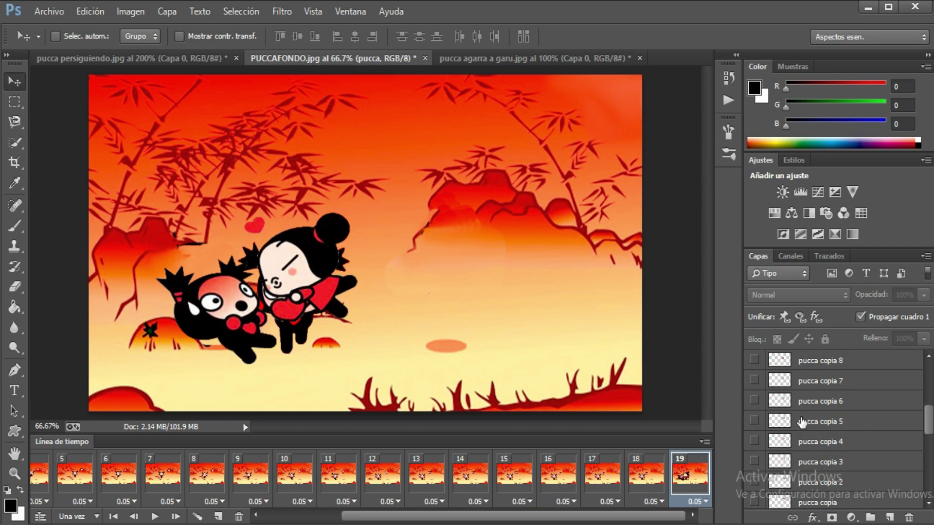
click(802, 442)
click(754, 462)
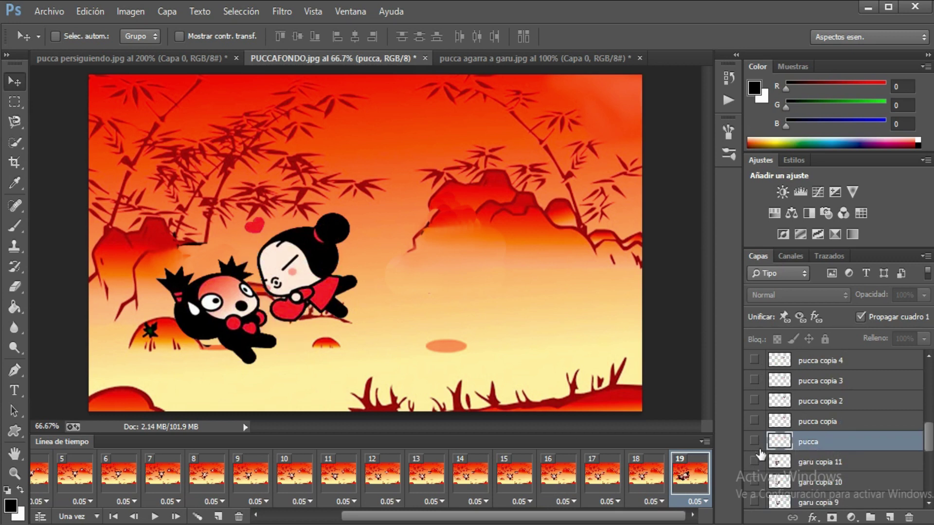
Step: Change the Timeline loop option from 'Una vez' to 'Infinito'
scroll(782, 362, up, 3)
scroll(782, 362, up, 2)
scroll(782, 362, up, 1)
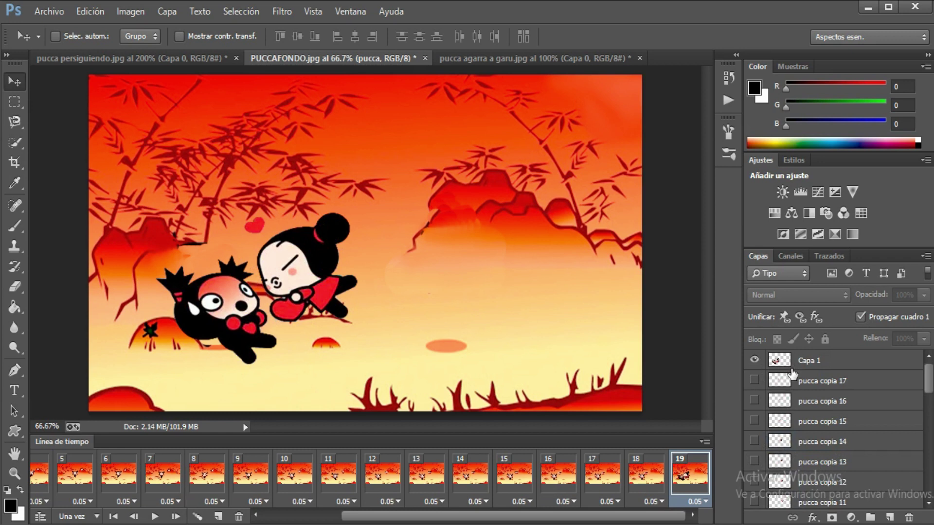
scroll(791, 374, down, 3)
scroll(792, 374, down, 3)
scroll(791, 373, down, 2)
scroll(790, 389, up, 2)
scroll(789, 389, up, 3)
scroll(793, 399, up, 3)
click(94, 516)
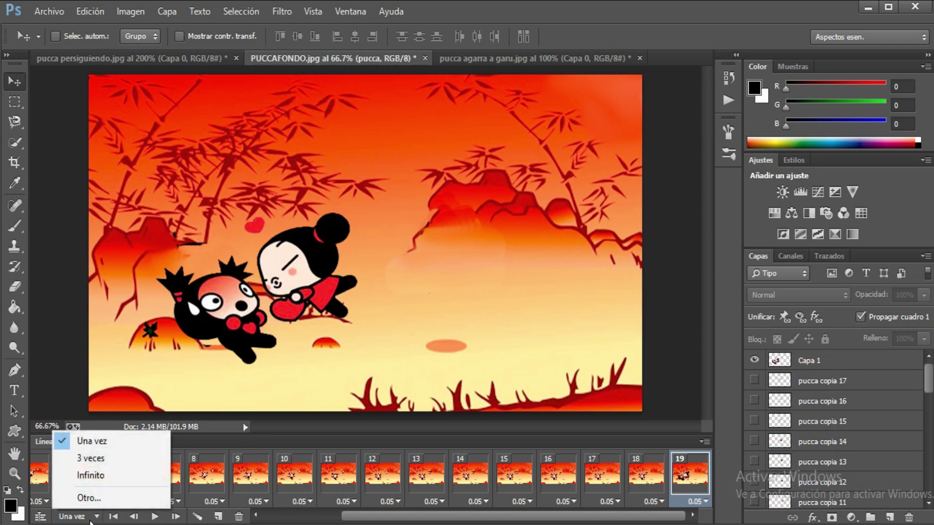
click(95, 475)
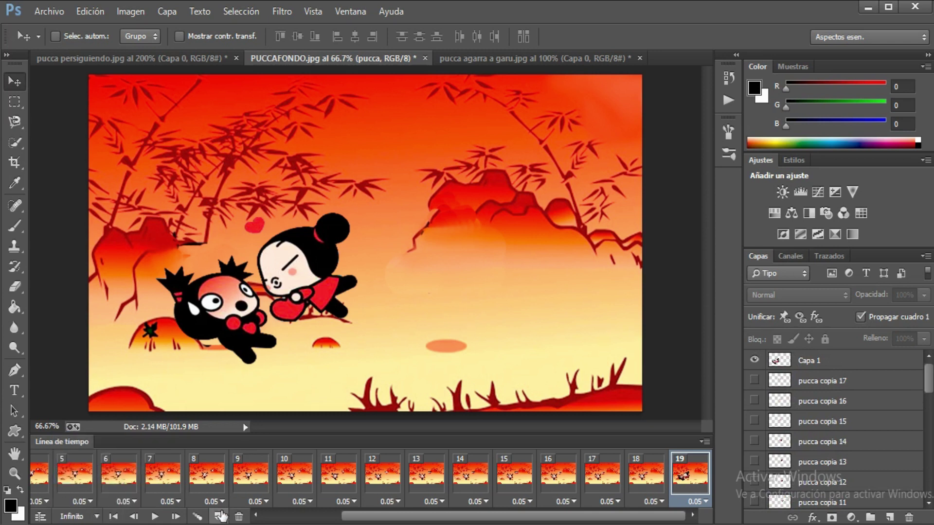
Step: Play the chase animation, stop it, and inspect frames 12 and 13
click(155, 516)
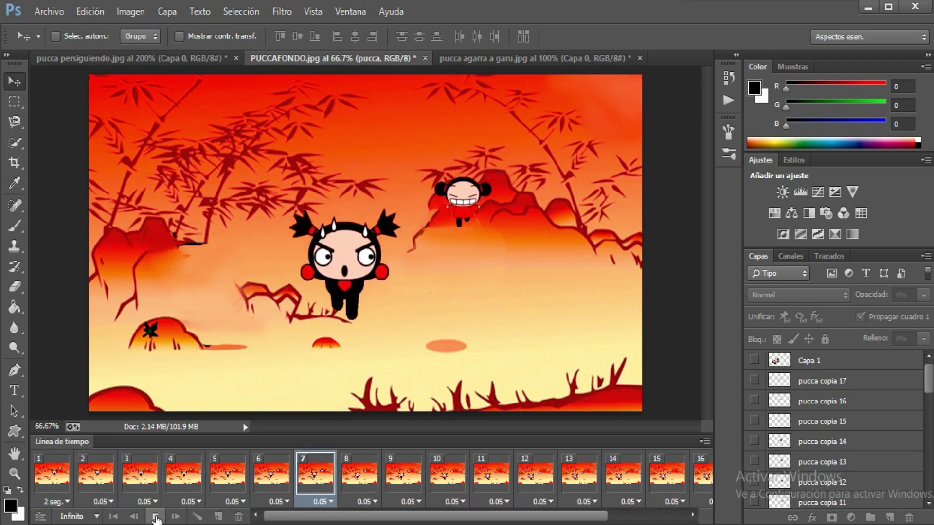
key(space)
drag(384, 519, 528, 521)
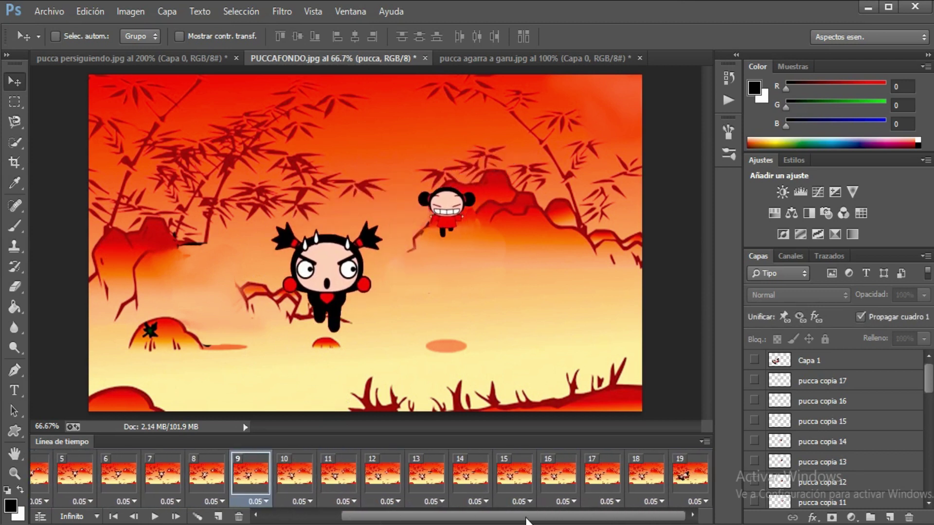
click(382, 482)
click(442, 479)
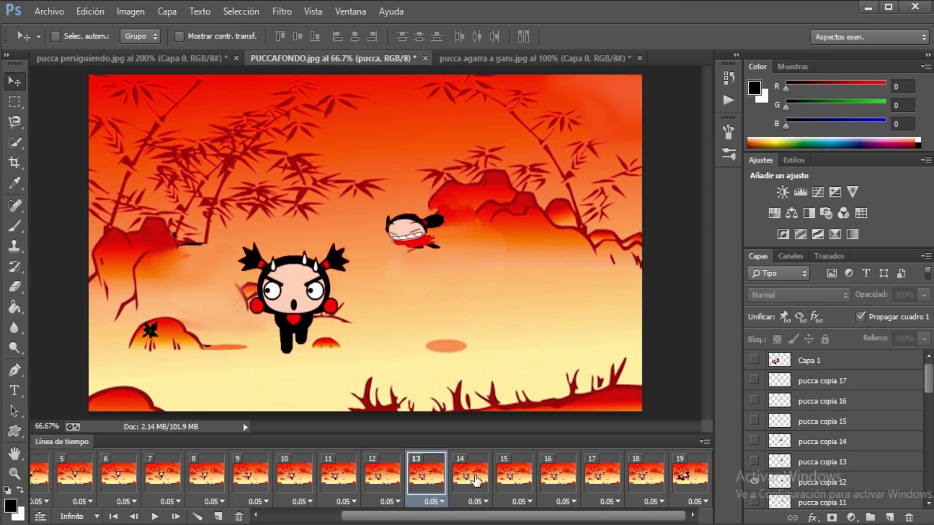
Step: Set frames 14 through 18 to 'Sin retardo' (no delay)
click(464, 484)
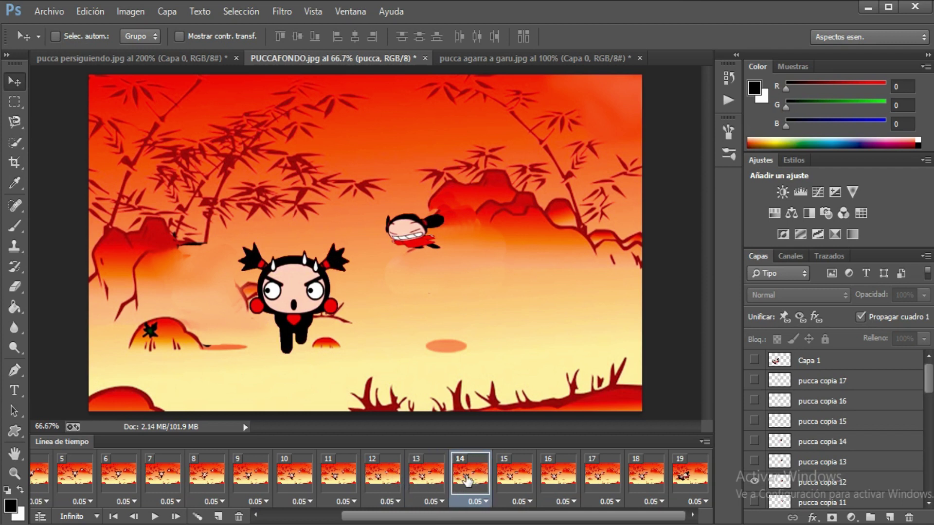
click(477, 503)
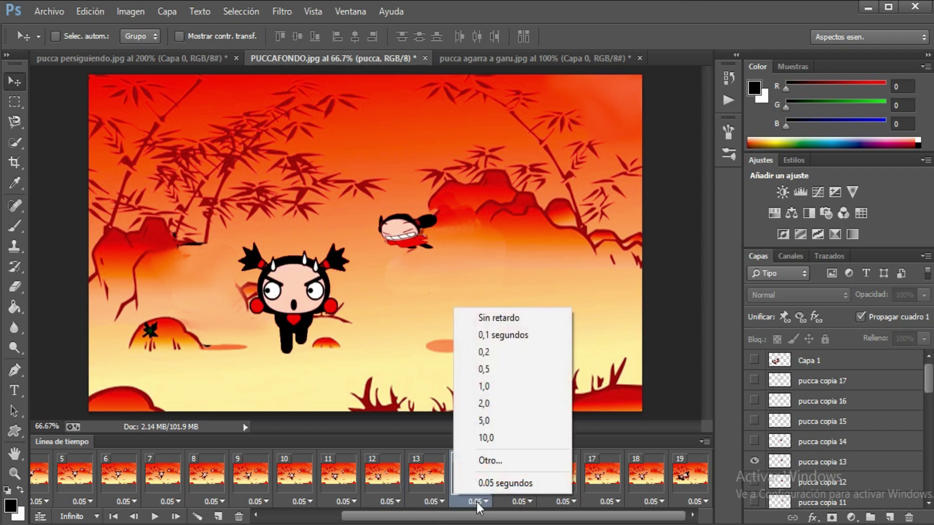
click(500, 319)
click(525, 500)
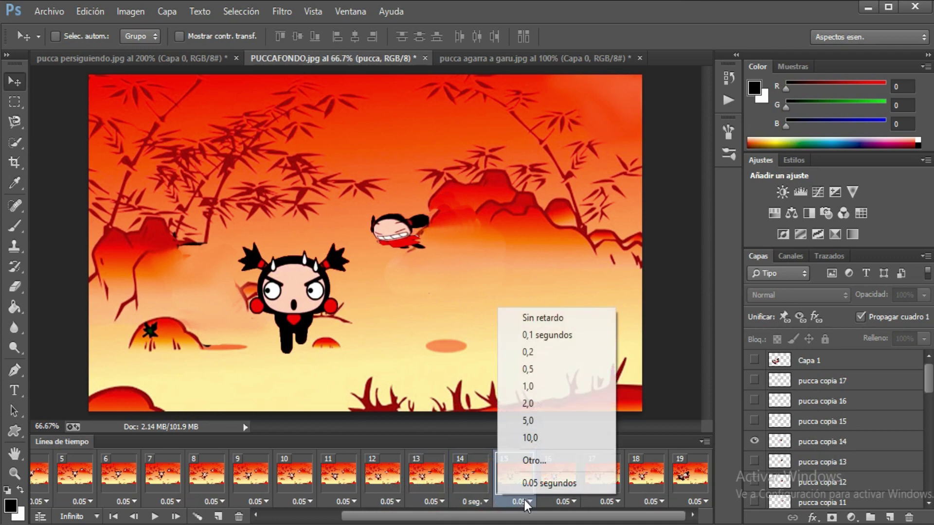
click(556, 321)
click(569, 501)
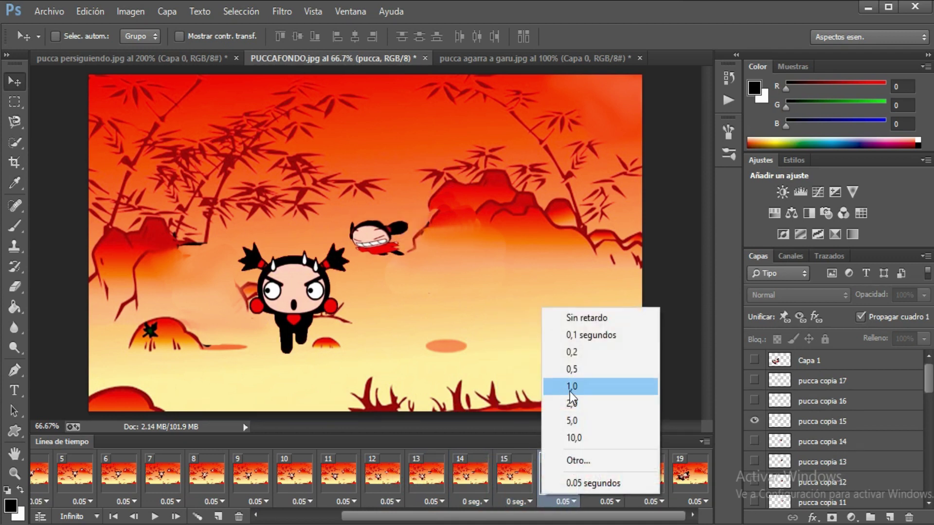
click(584, 319)
click(615, 501)
click(615, 320)
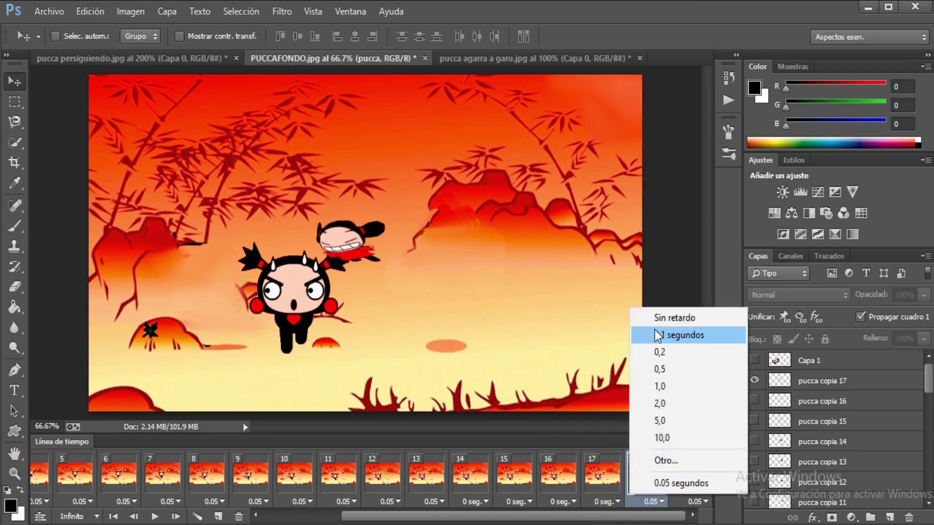
click(657, 321)
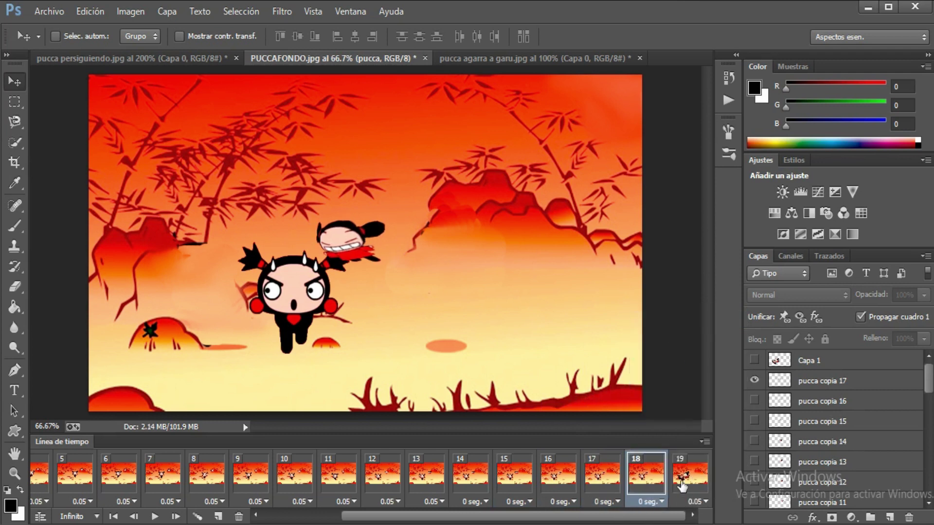
Step: Give final frame 19 a 2-second delay and play the animation
click(682, 484)
click(696, 502)
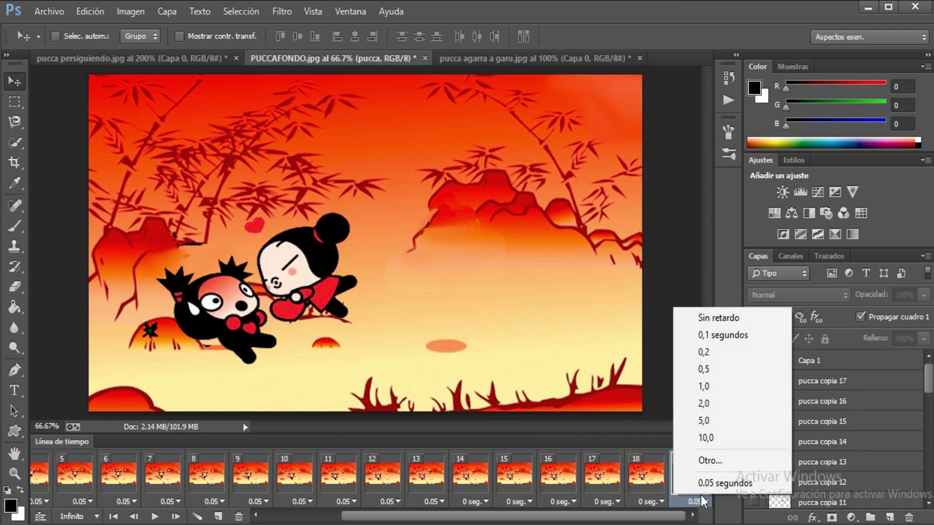
click(712, 407)
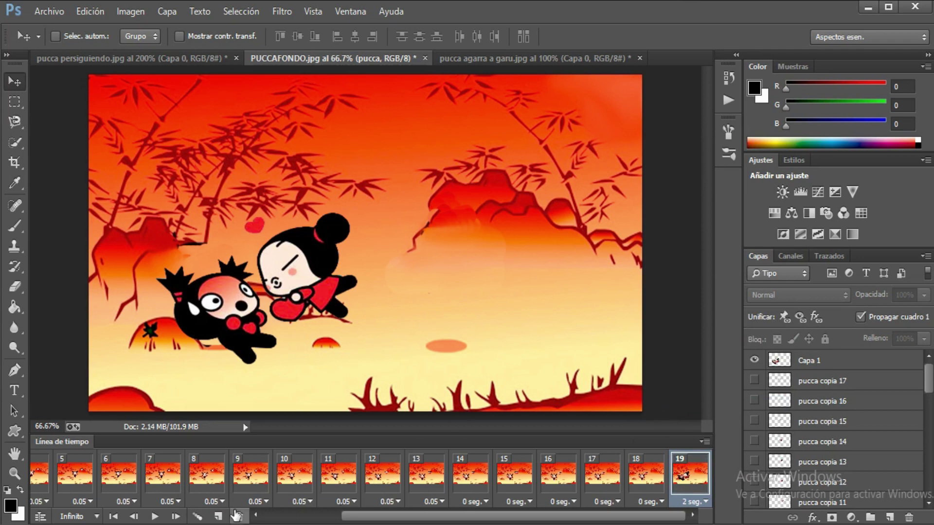
click(155, 516)
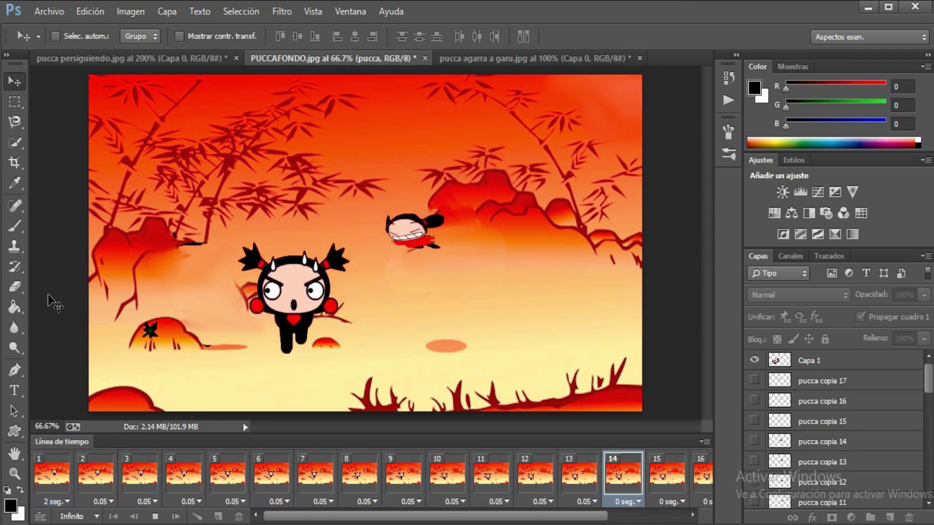
Step: Stop the animation playback
key(space)
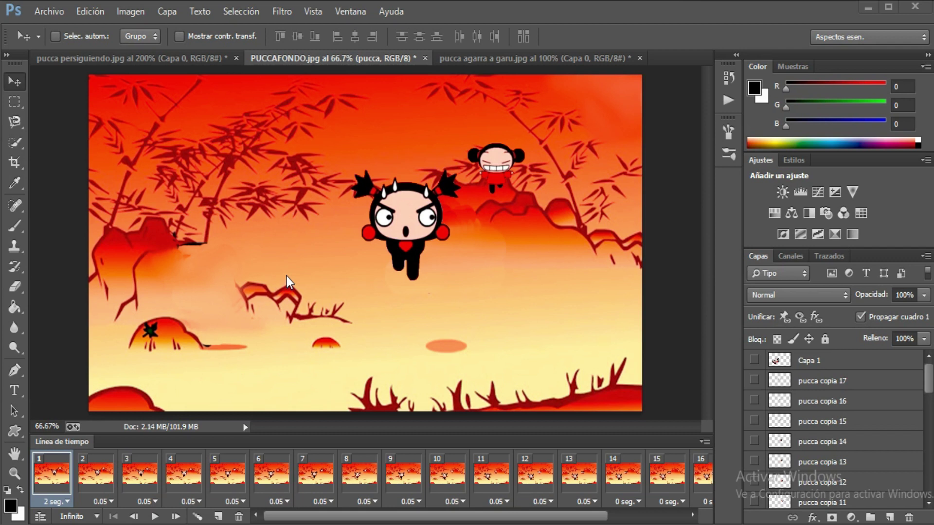
Step: In Save for Web, scale the animation to 50 percent (576×324)
click(46, 13)
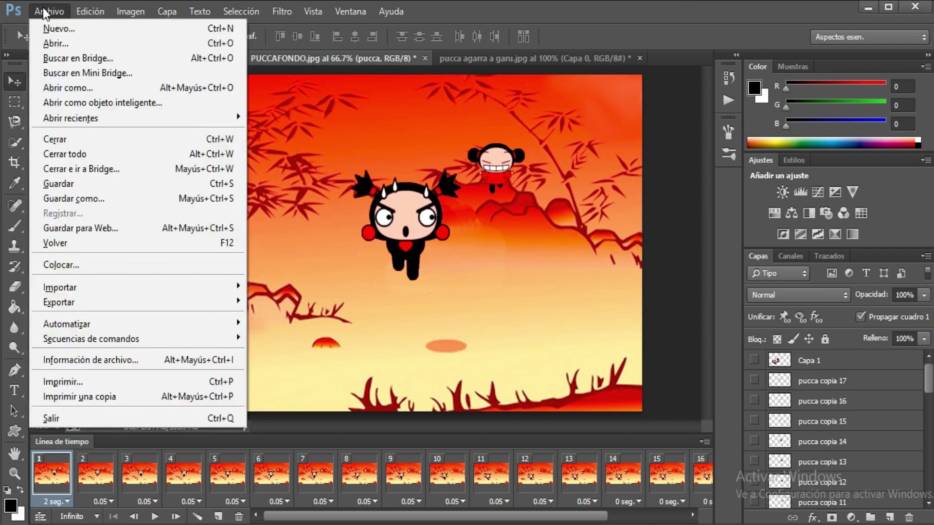
click(98, 227)
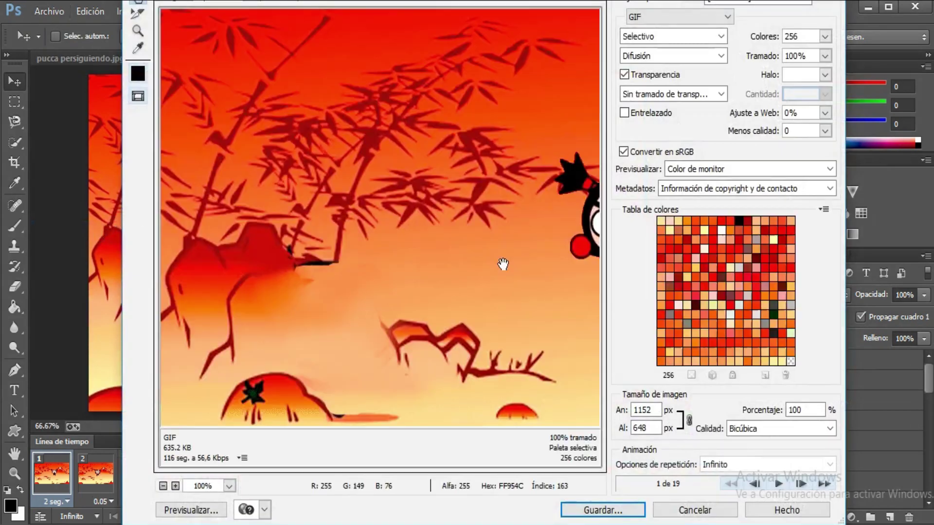
double_click(797, 408)
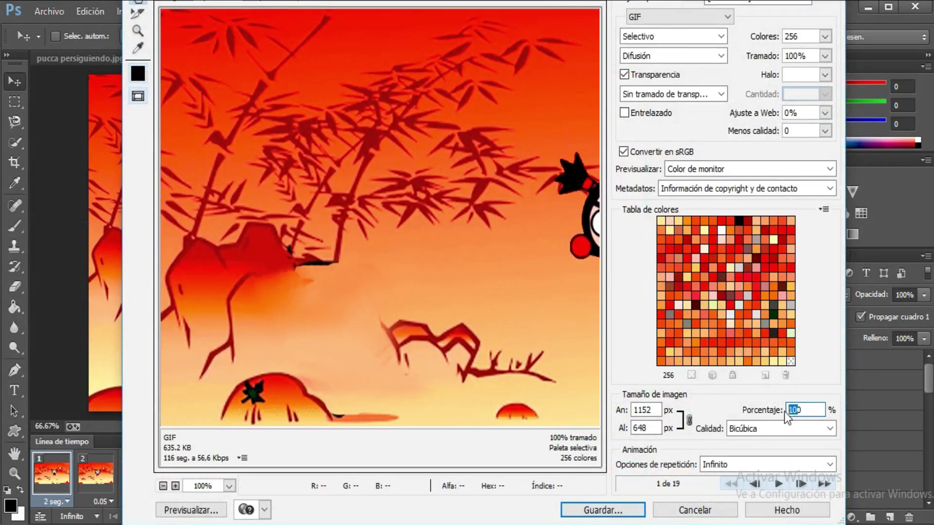
text(50)
key(Return)
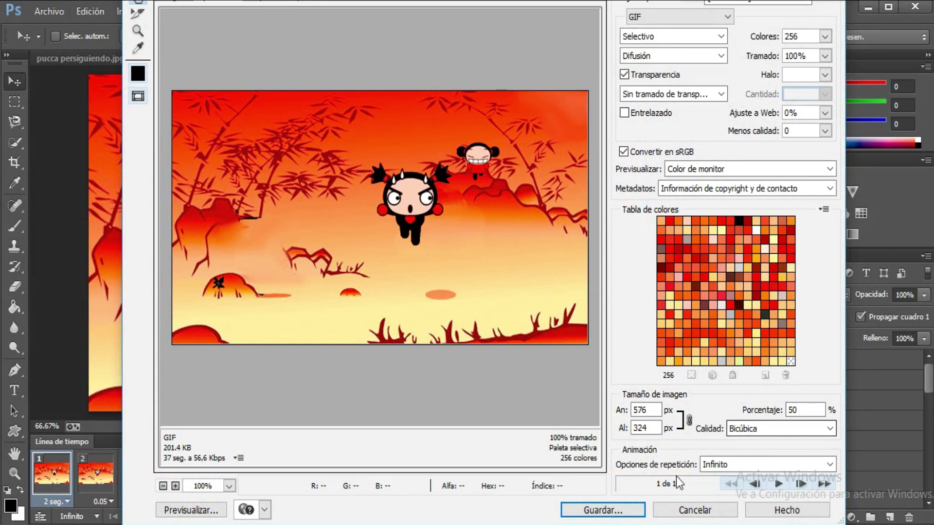
Step: Save the GIF as 'puccafinalizado' on the Desktop with Images Only format
click(621, 513)
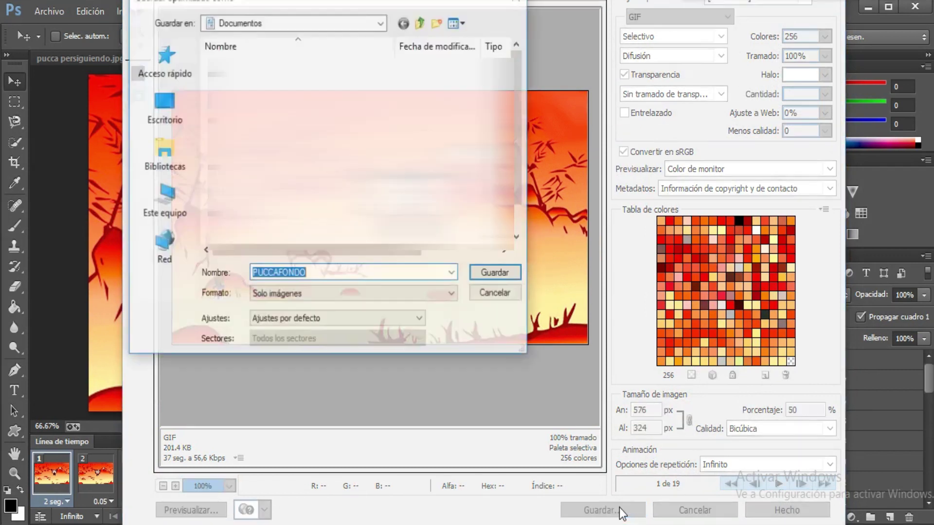
click(164, 116)
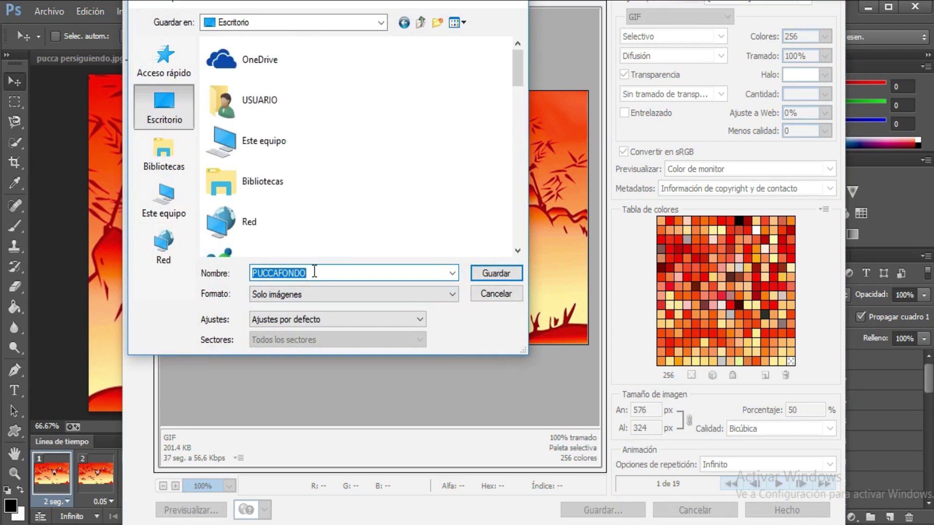
text(pucca)
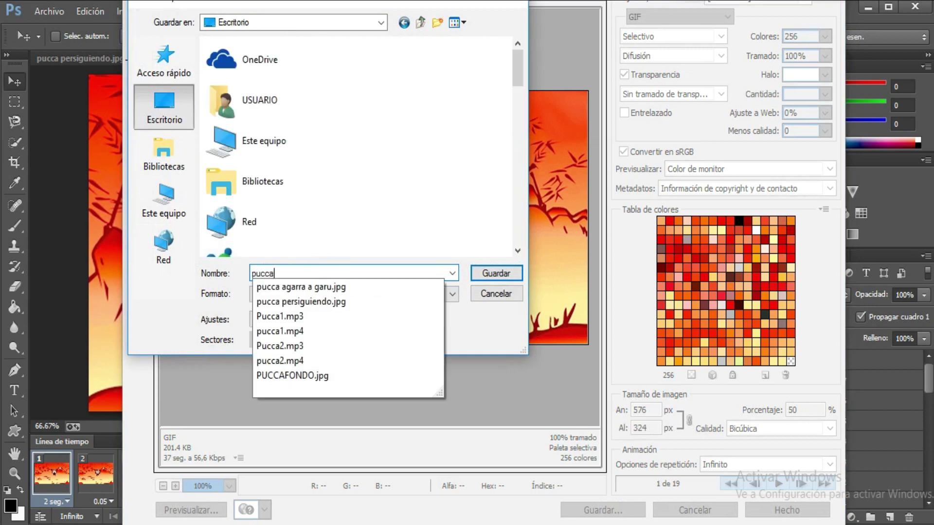
text(finalizado)
click(348, 293)
click(348, 297)
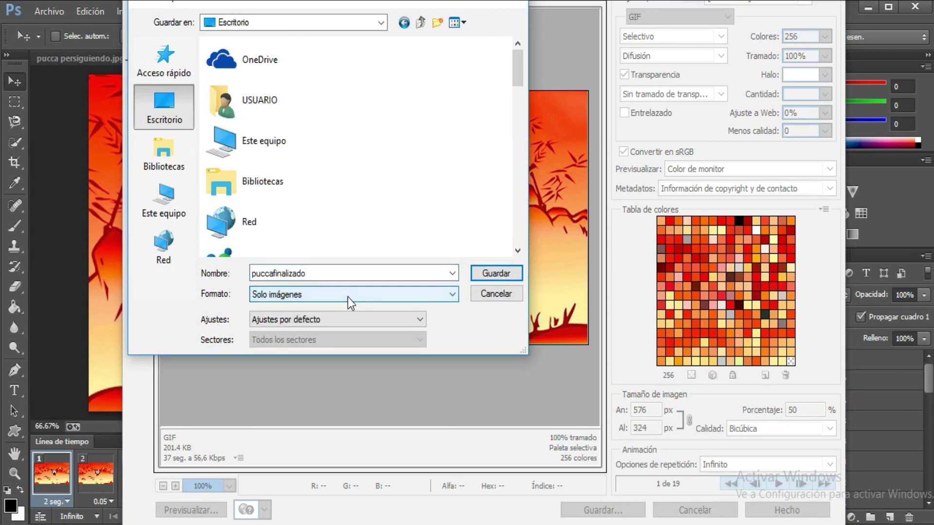
click(507, 280)
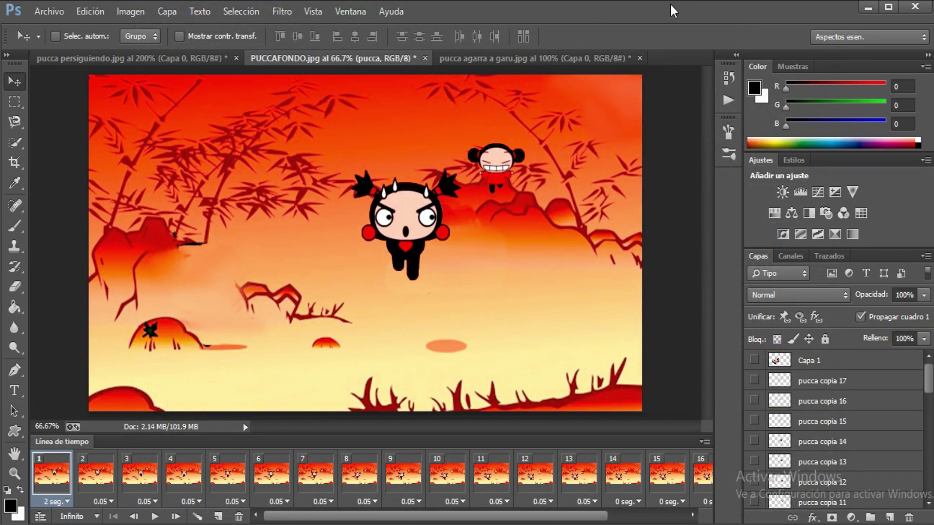
Step: Play the Garu-chases-Pucca animation back in the Timeline with the spacebar
key(space)
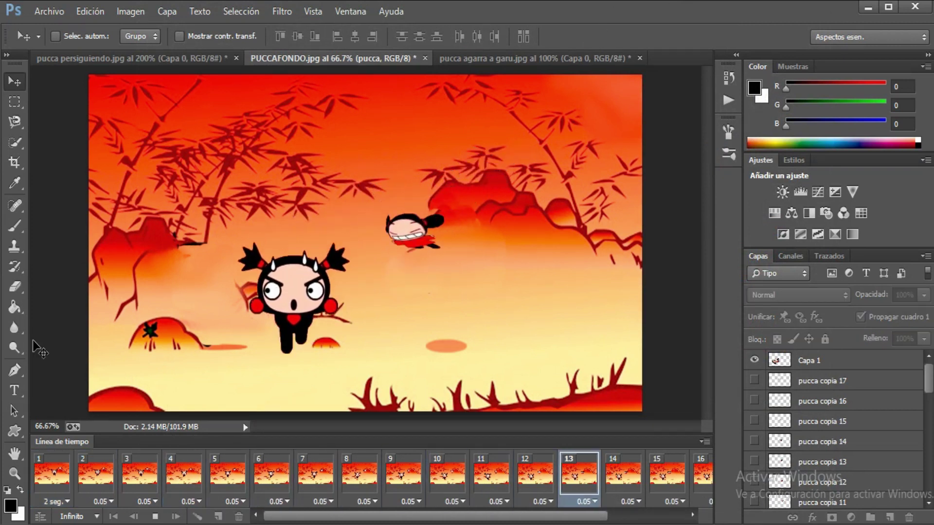